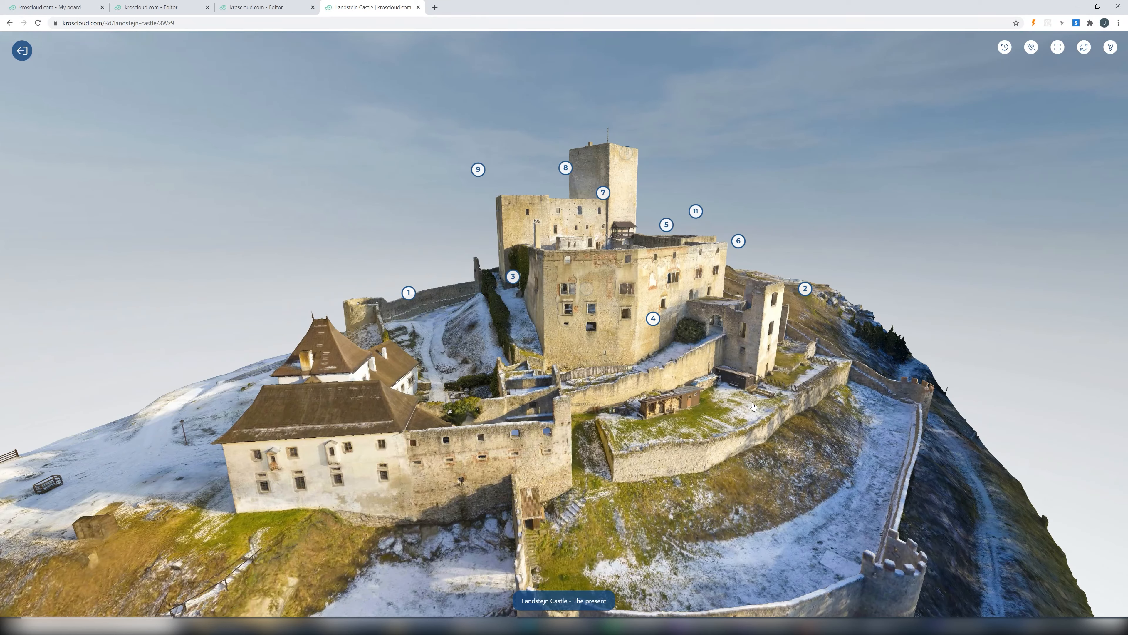
- Browse the Landstejn Castle points of interest in order, from the second gate through the well, reading each description
click(513, 276)
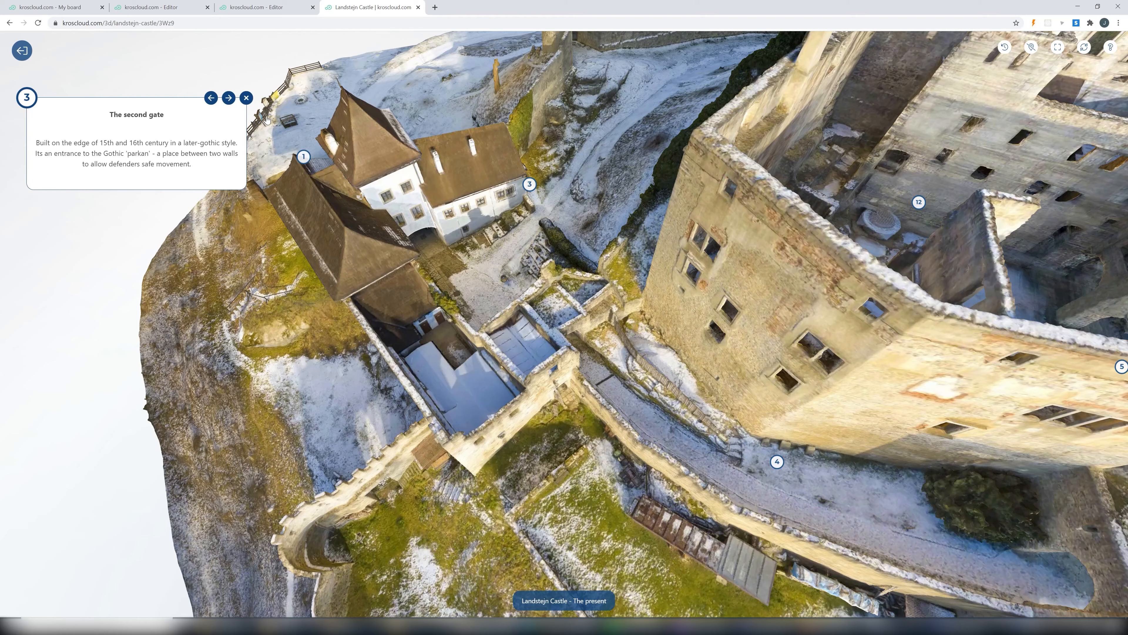
click(229, 98)
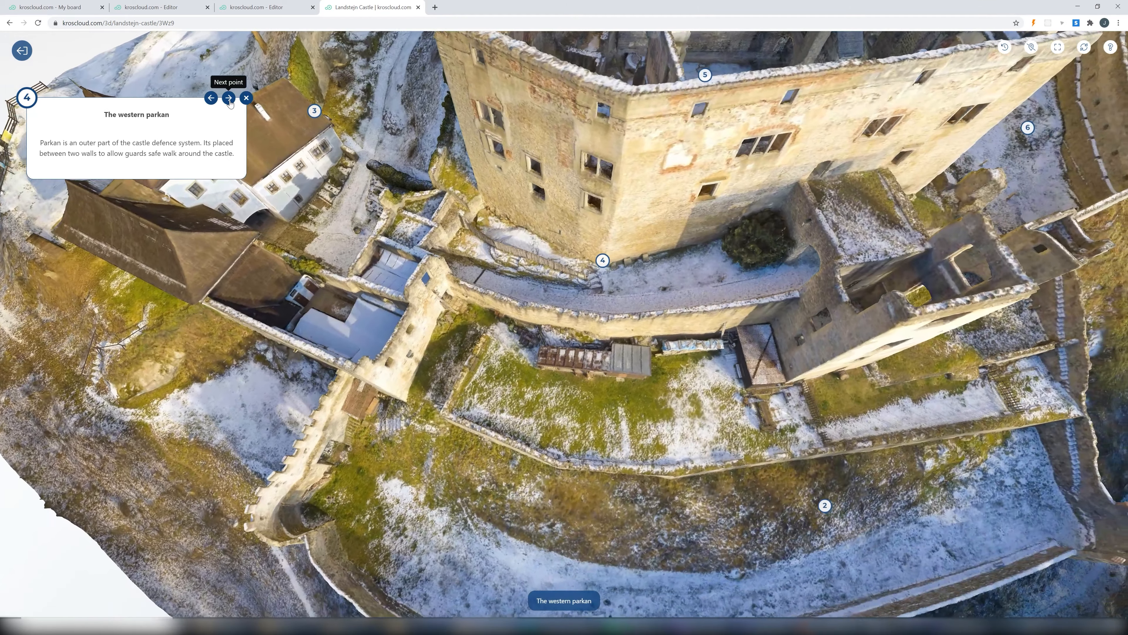
click(230, 98)
click(229, 98)
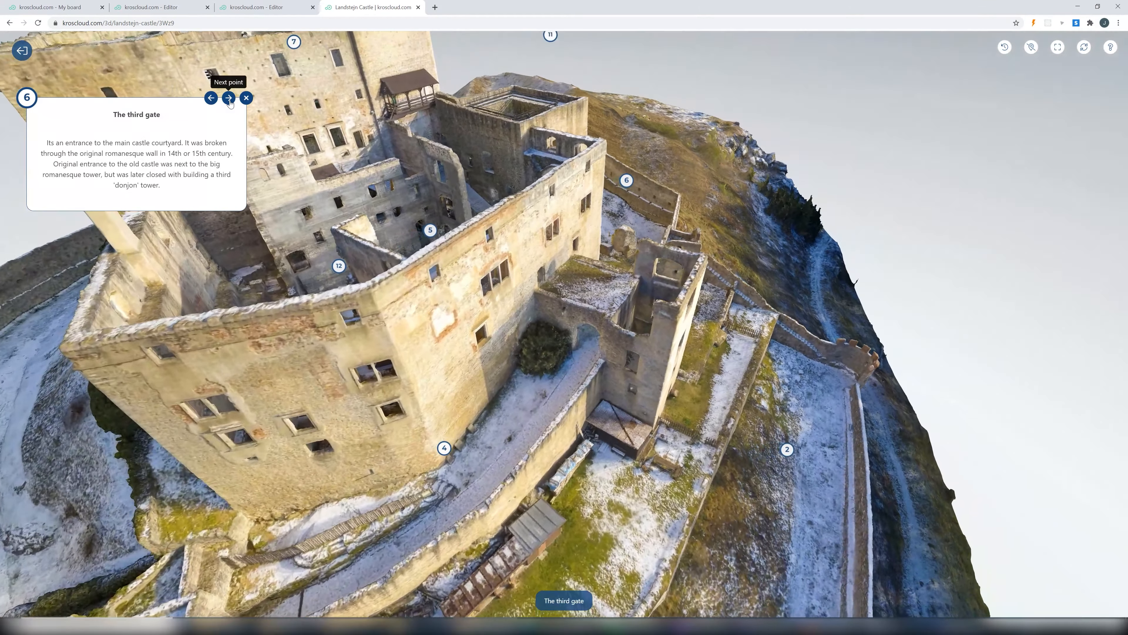
click(229, 98)
click(230, 98)
click(229, 98)
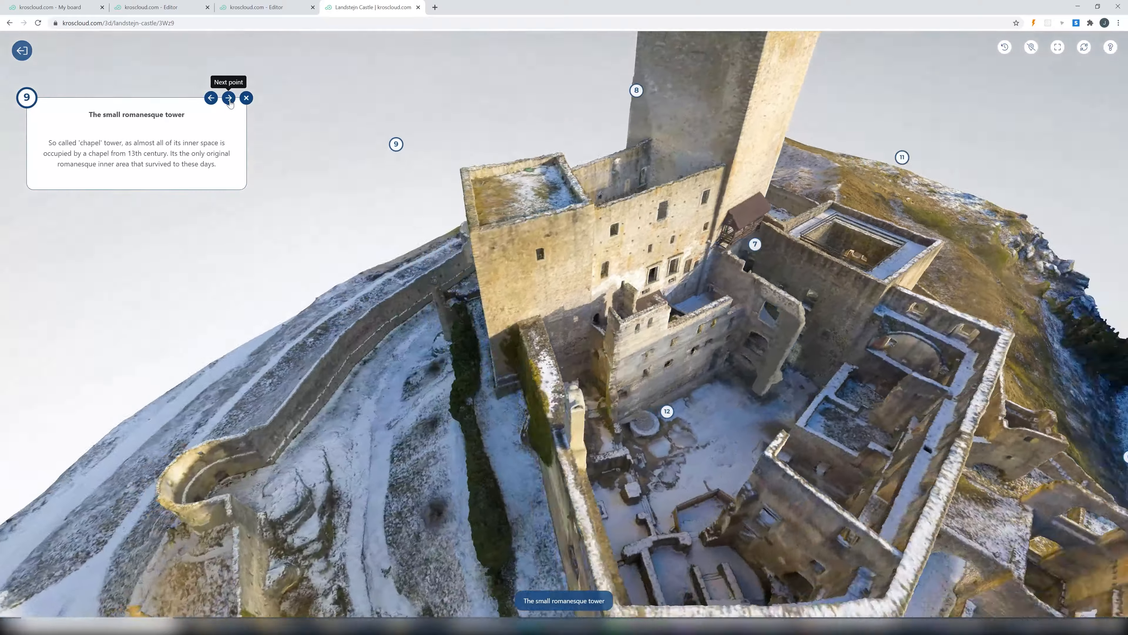
click(230, 98)
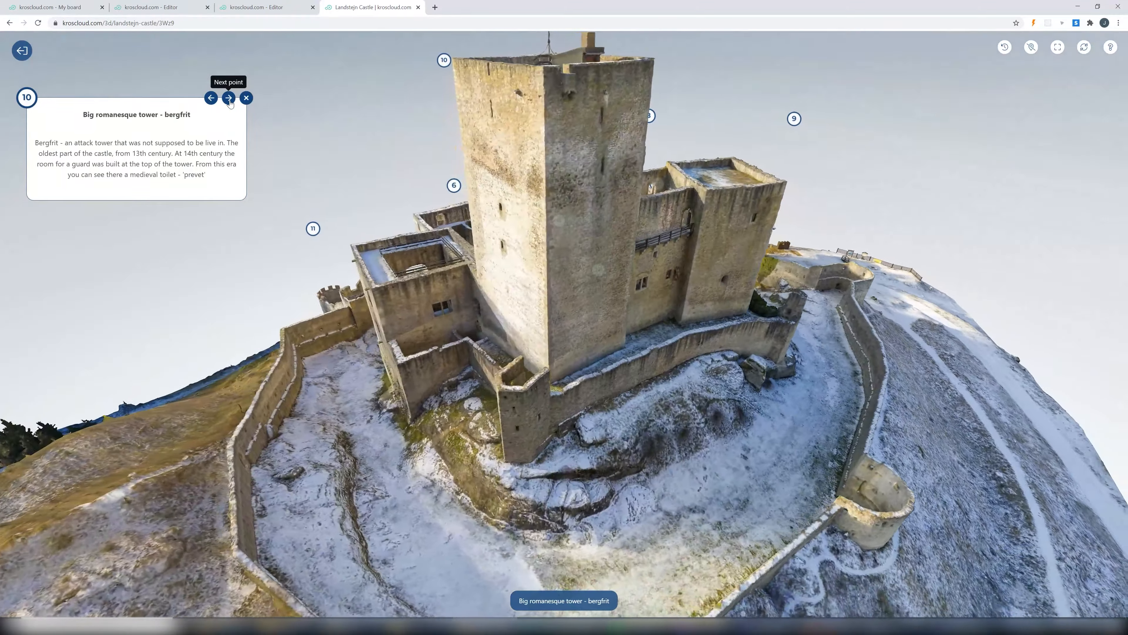
click(229, 98)
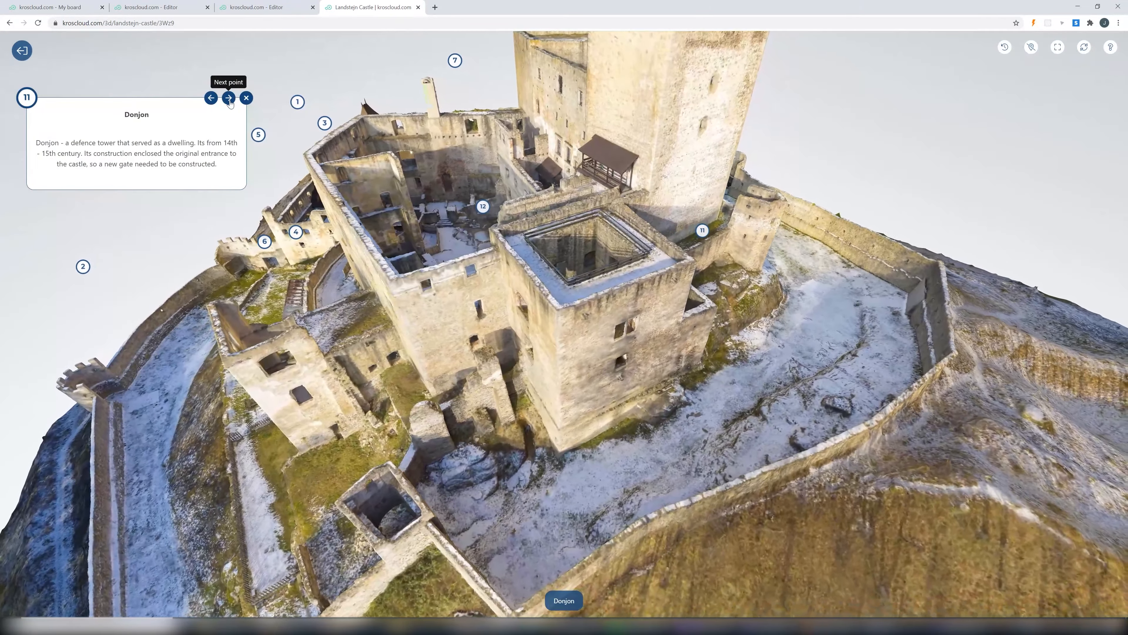
click(229, 98)
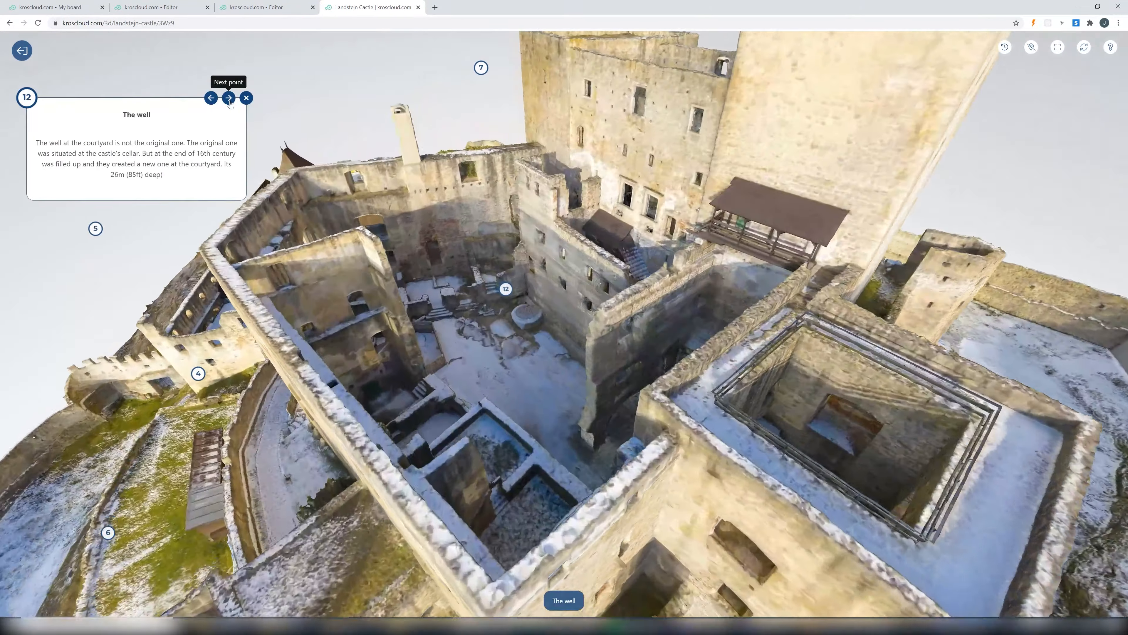
click(229, 98)
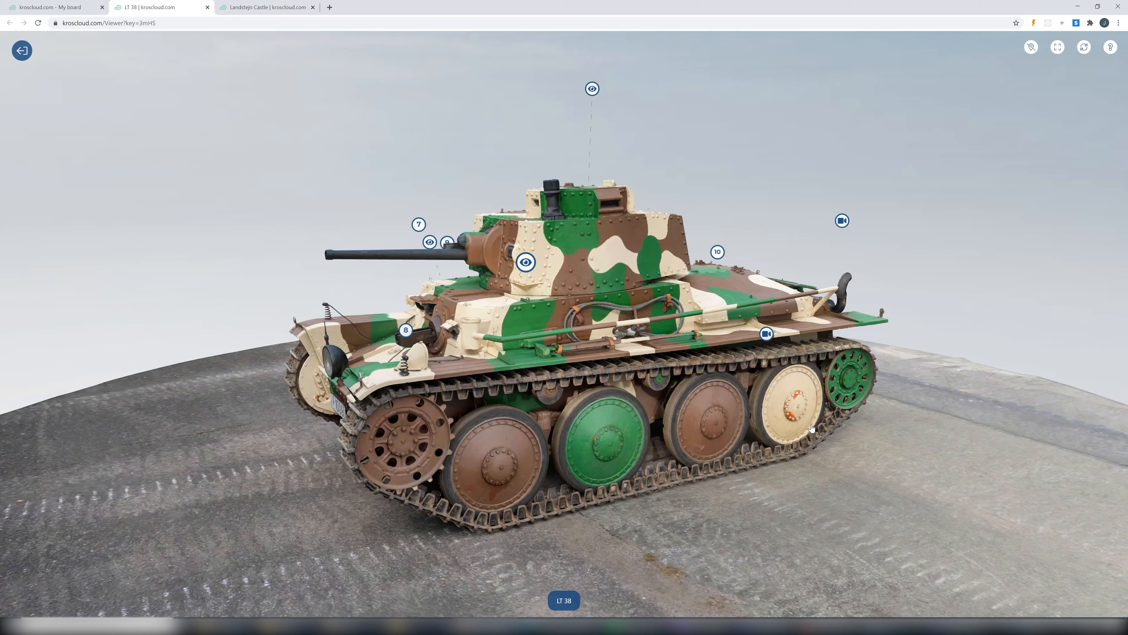
- Look around the LT 38 tank's radio operator and driver position panoramas, and return to the exterior model
click(532, 261)
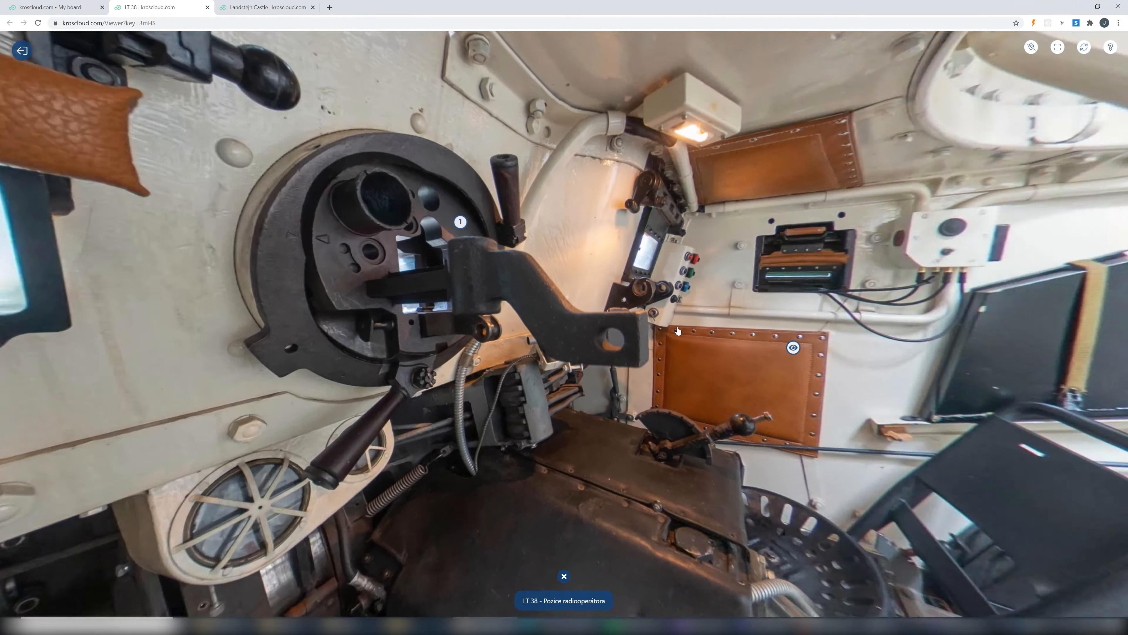
drag(677, 328, 572, 349)
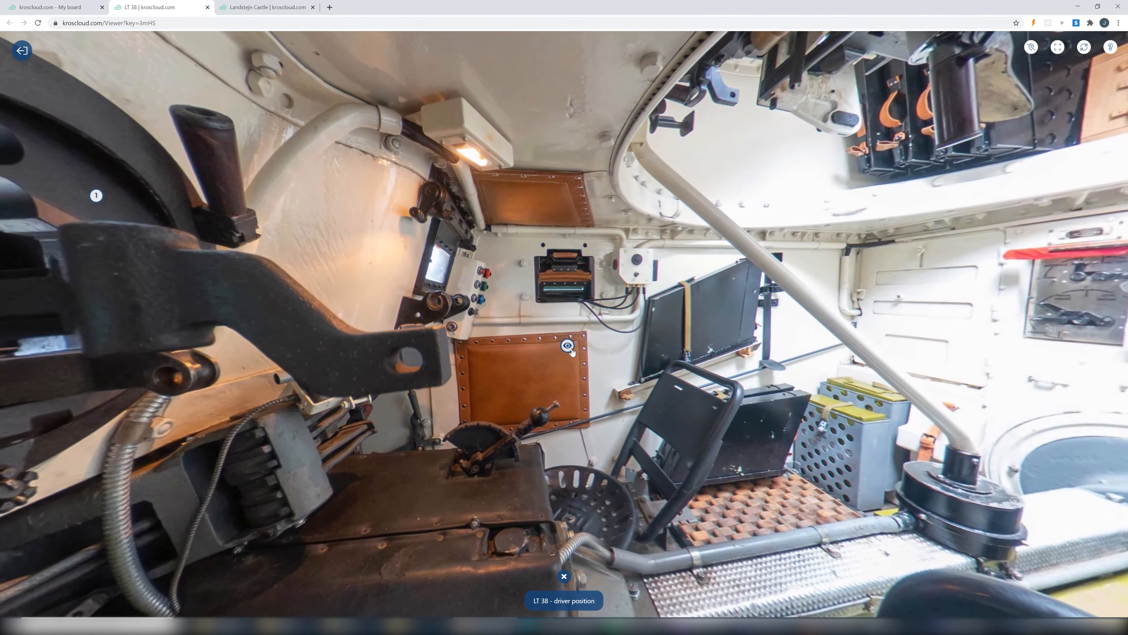
click(571, 348)
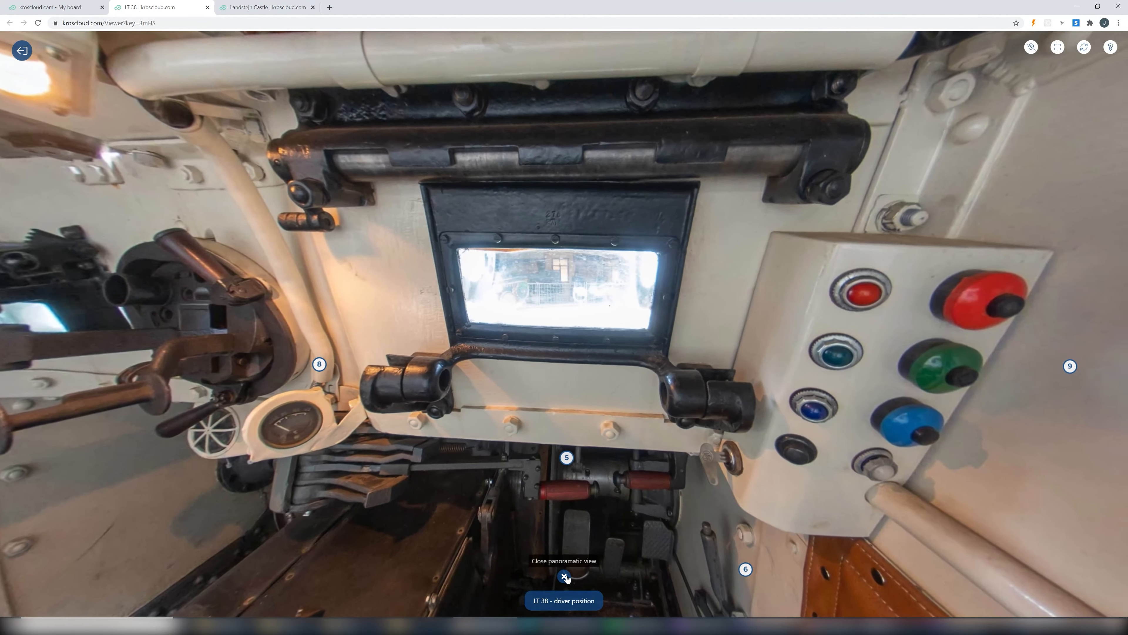
click(564, 576)
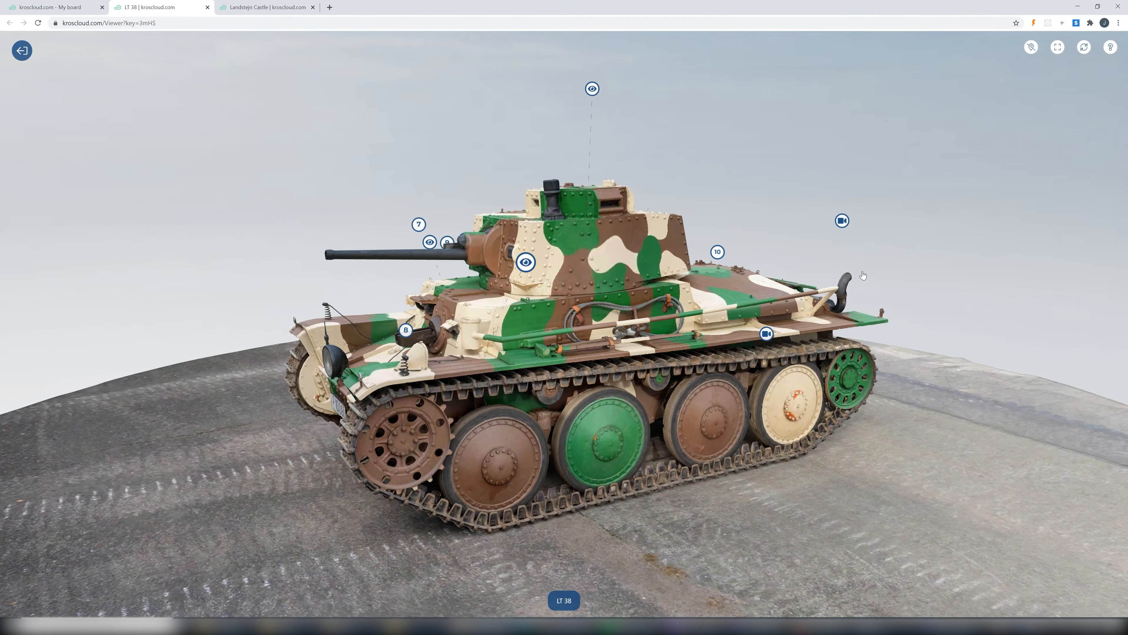
- Play the engine start video from the point at the rear of the tank, and close it
click(842, 220)
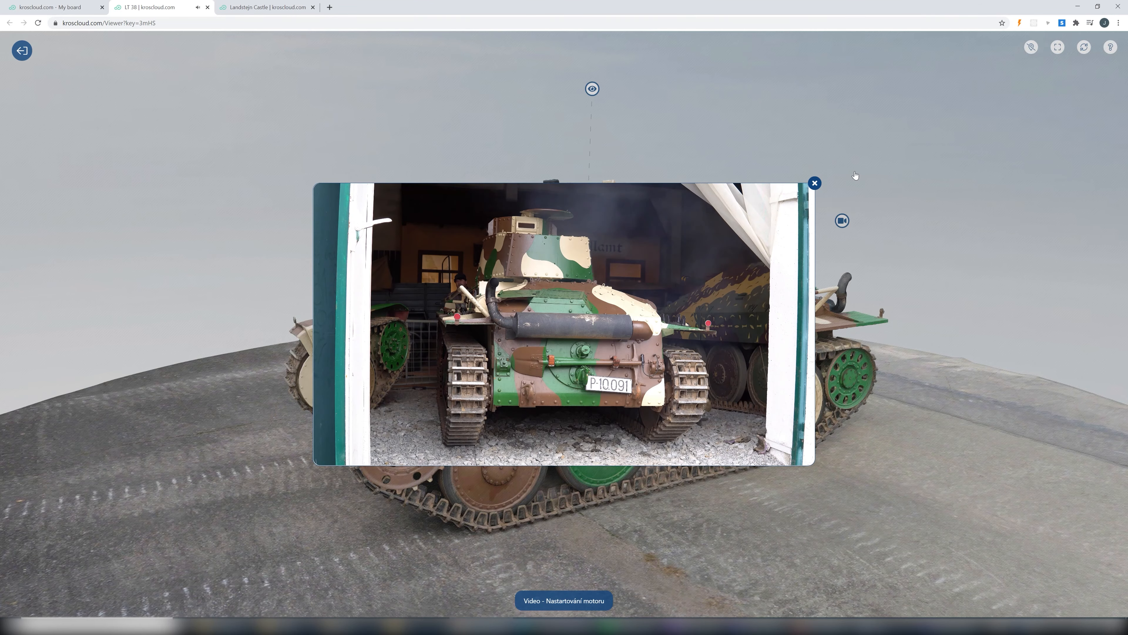
click(815, 183)
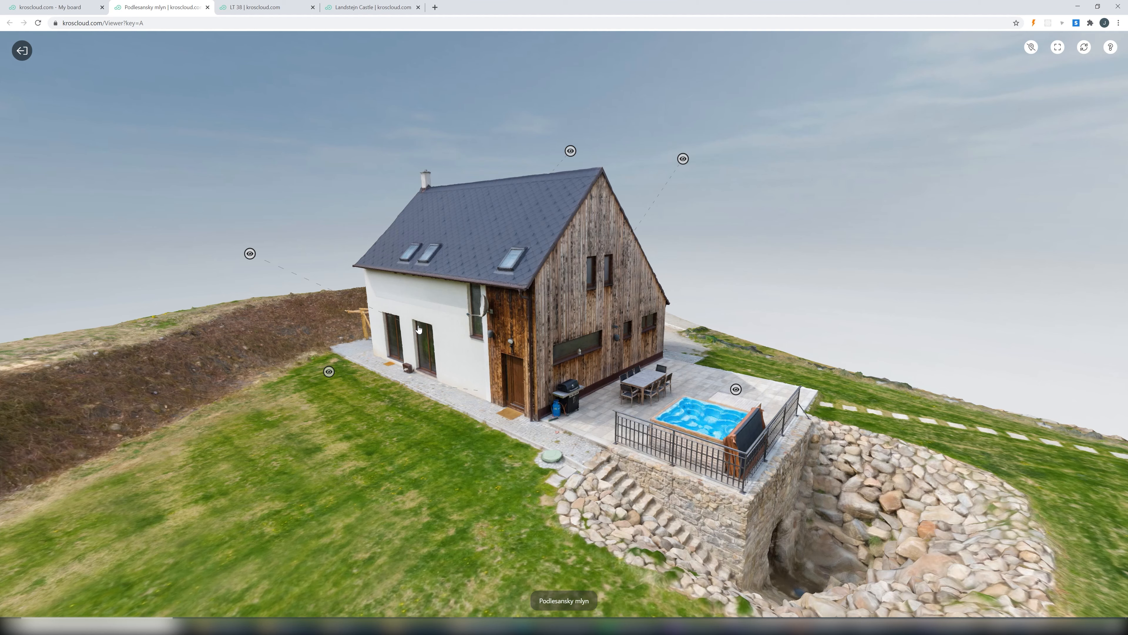
- Look around the living room panorama of the Podlesansky mlyn house model, and close it
mouse_move(526, 392)
mouse_down()
mouse_move(547, 393)
mouse_move(526, 394)
mouse_up()
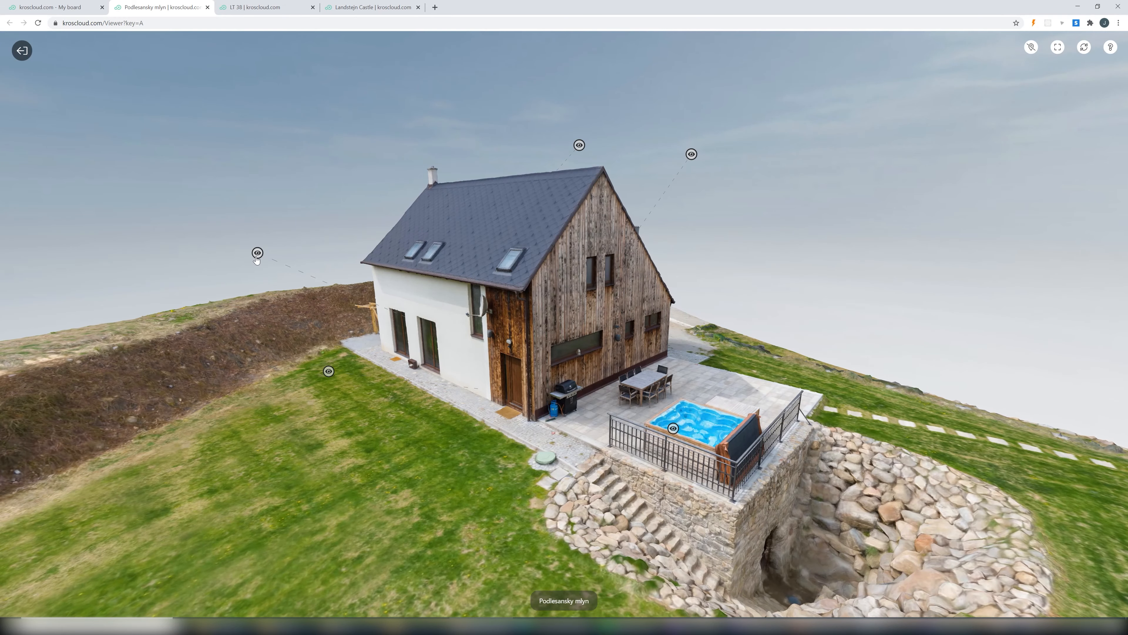
click(256, 255)
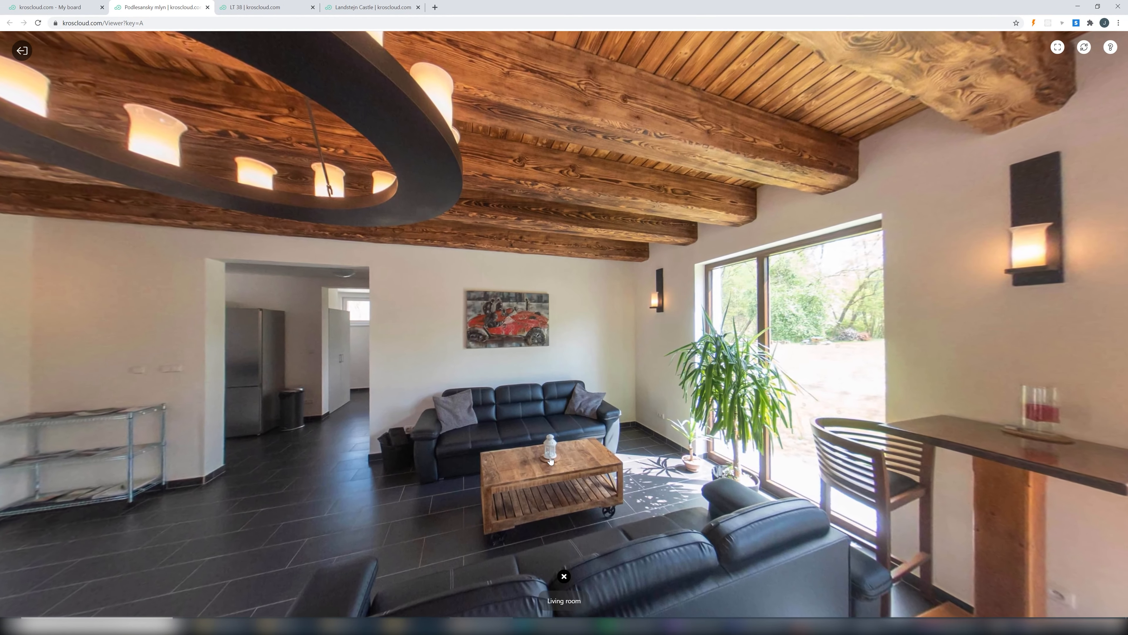
drag(373, 449, 737, 438)
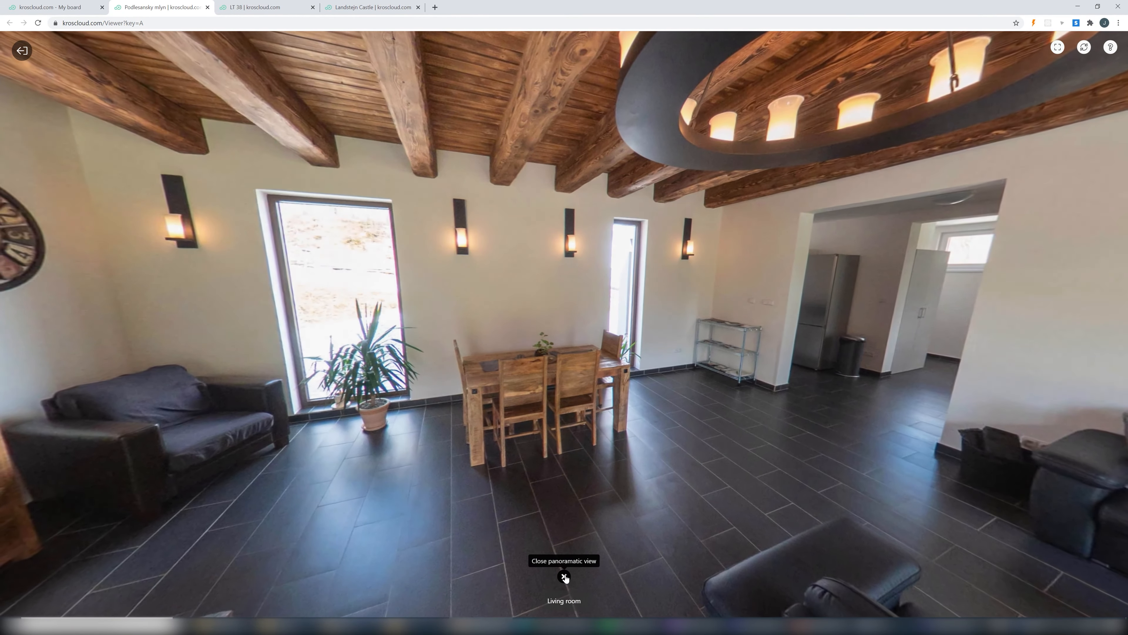
click(563, 575)
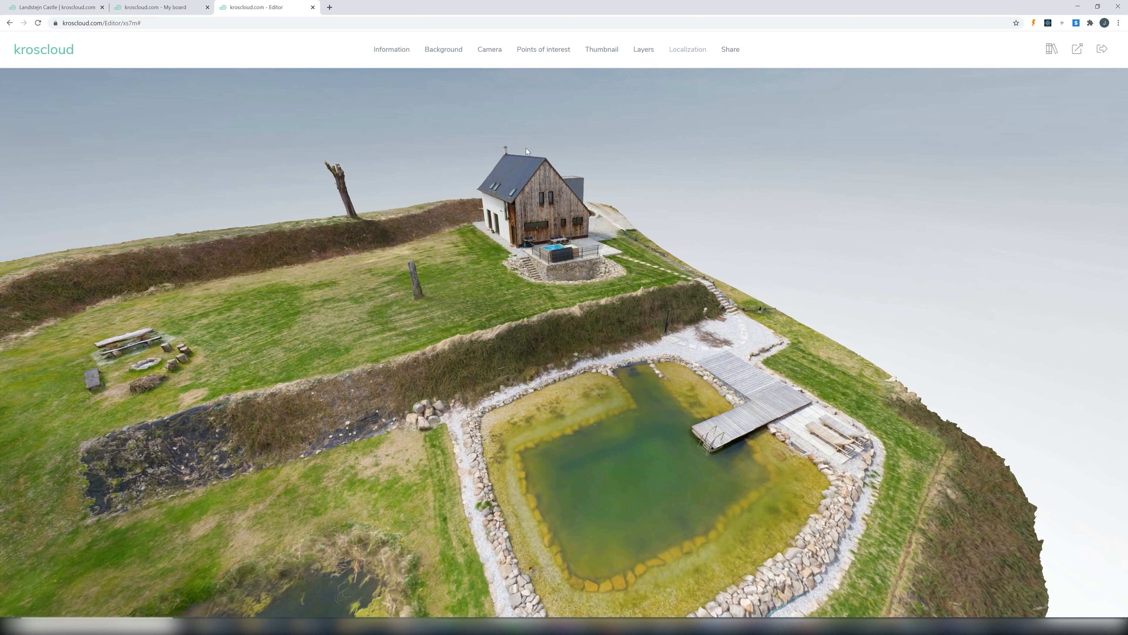
- Create an info point on the jacuzzi beside the house, titled "Jacuzzi", with a pasted Lorem ipsum description and a size M numbered icon
click(556, 48)
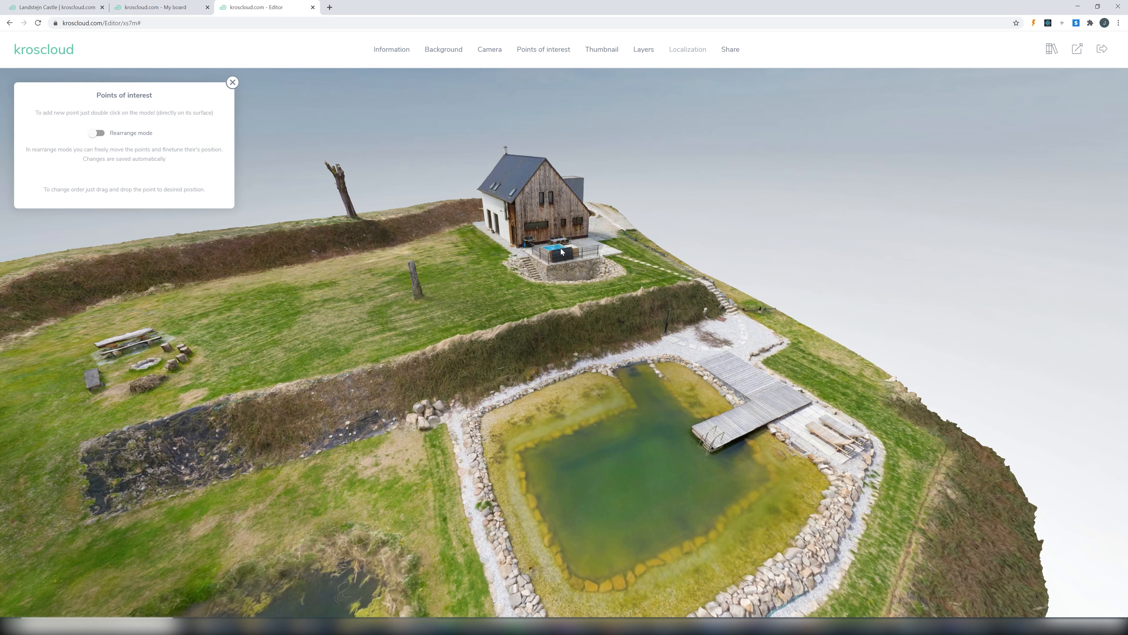
drag(560, 248, 479, 293)
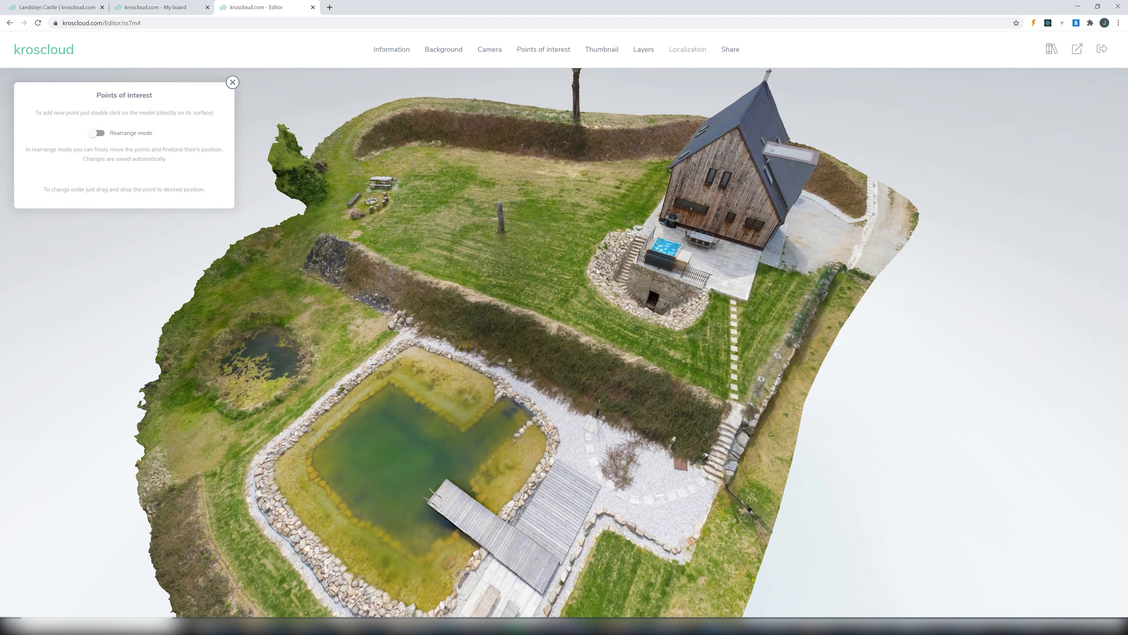
drag(596, 267, 677, 266)
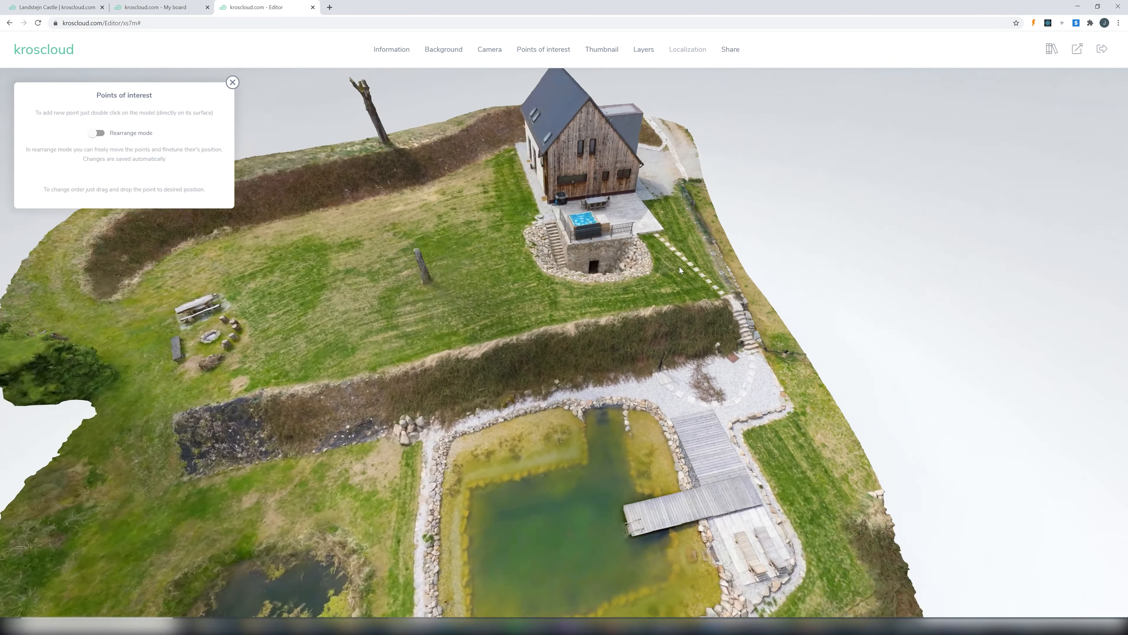
double_click(553, 221)
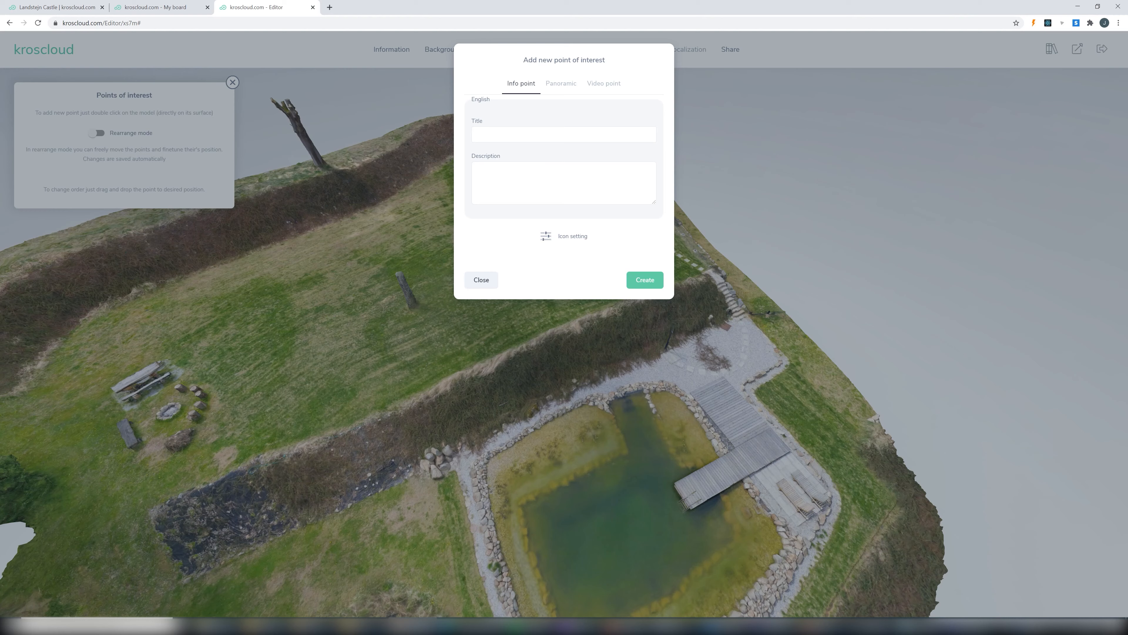
click(561, 134)
text(Jacuzzi)
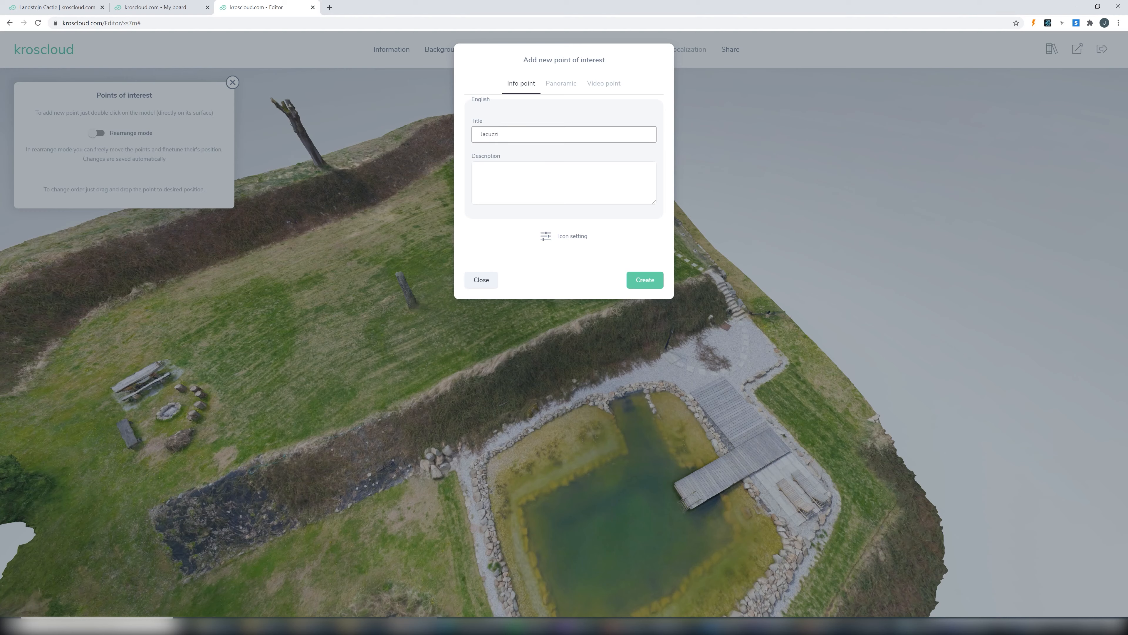
click(481, 173)
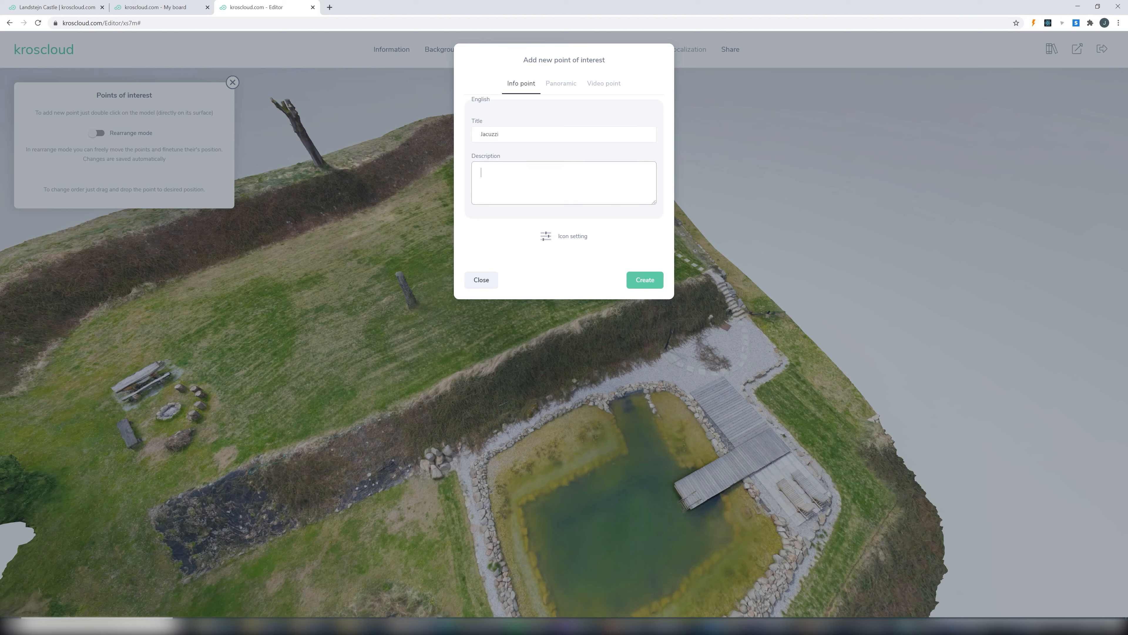
key(ctrl+v)
click(547, 236)
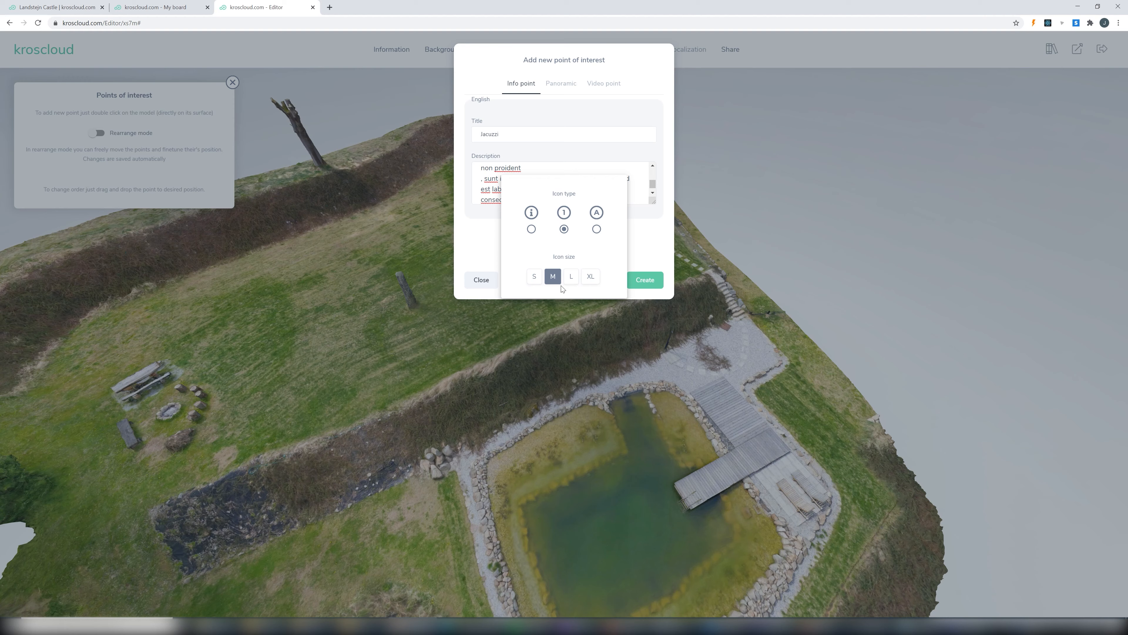
click(658, 239)
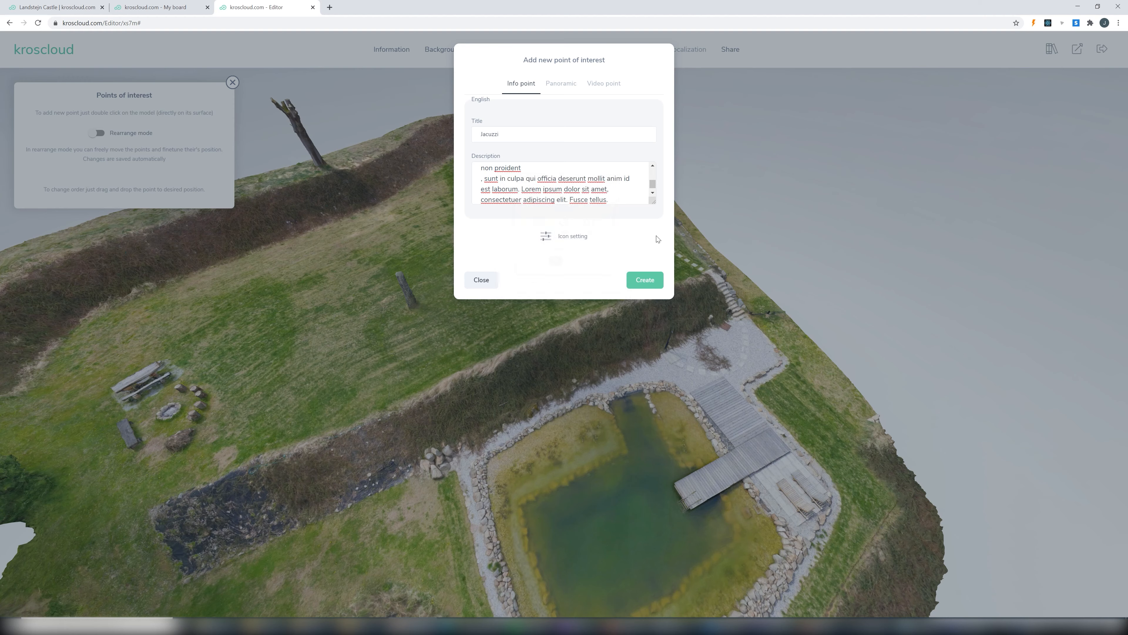
click(651, 280)
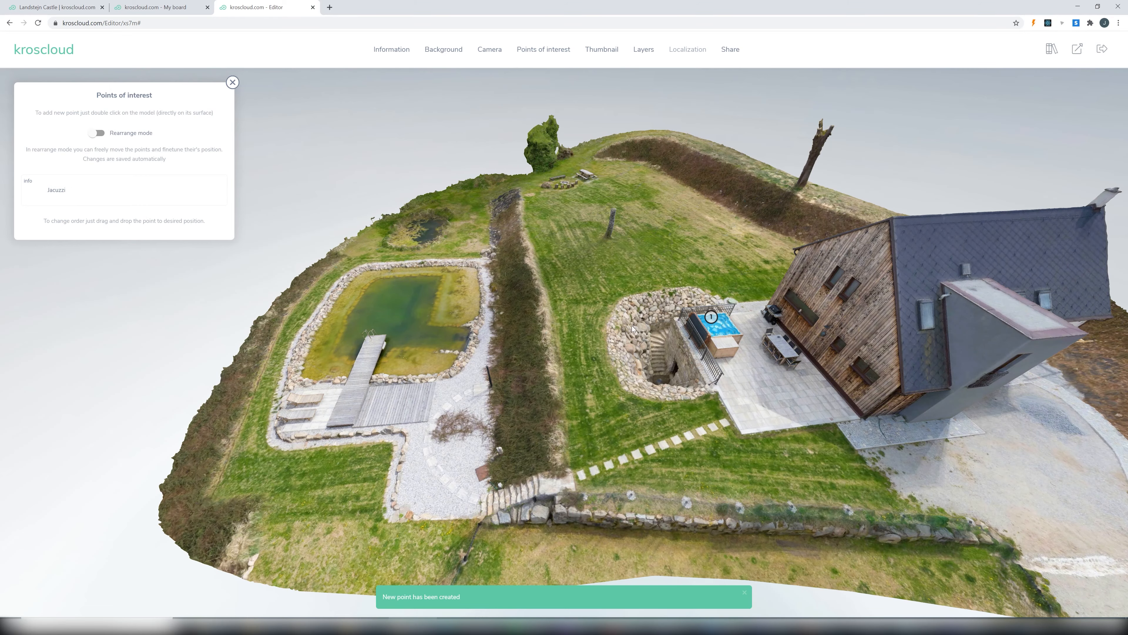
- Create an info point titled "Pool" on the water surface of the large pond, with a size M numbered icon
right_drag(634, 328, 792, 296)
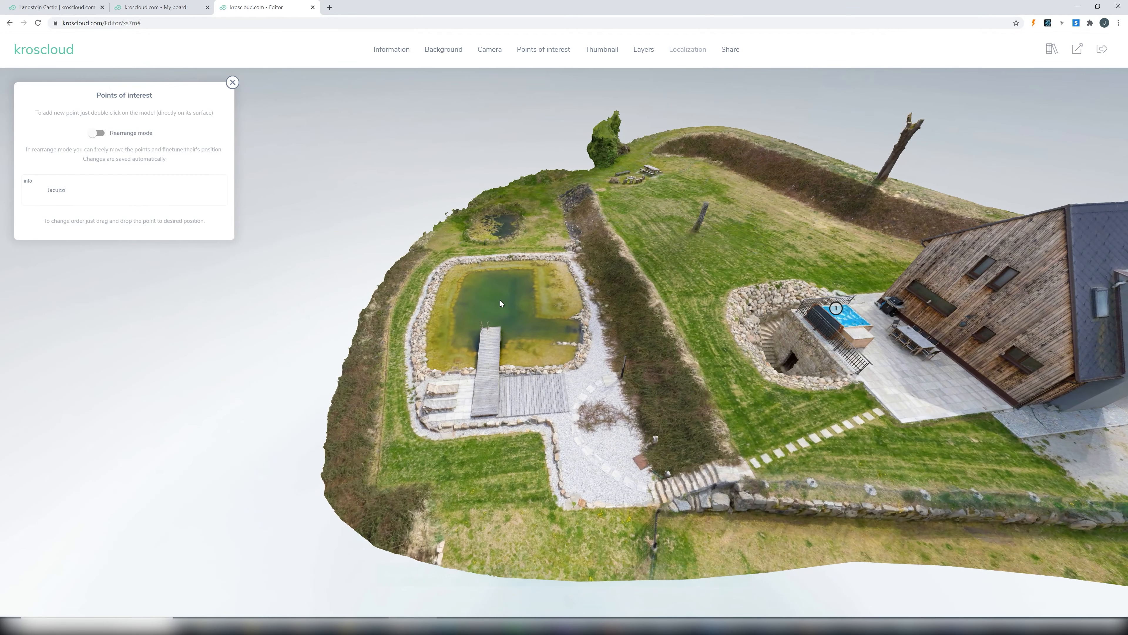
double_click(500, 303)
text(Pool)
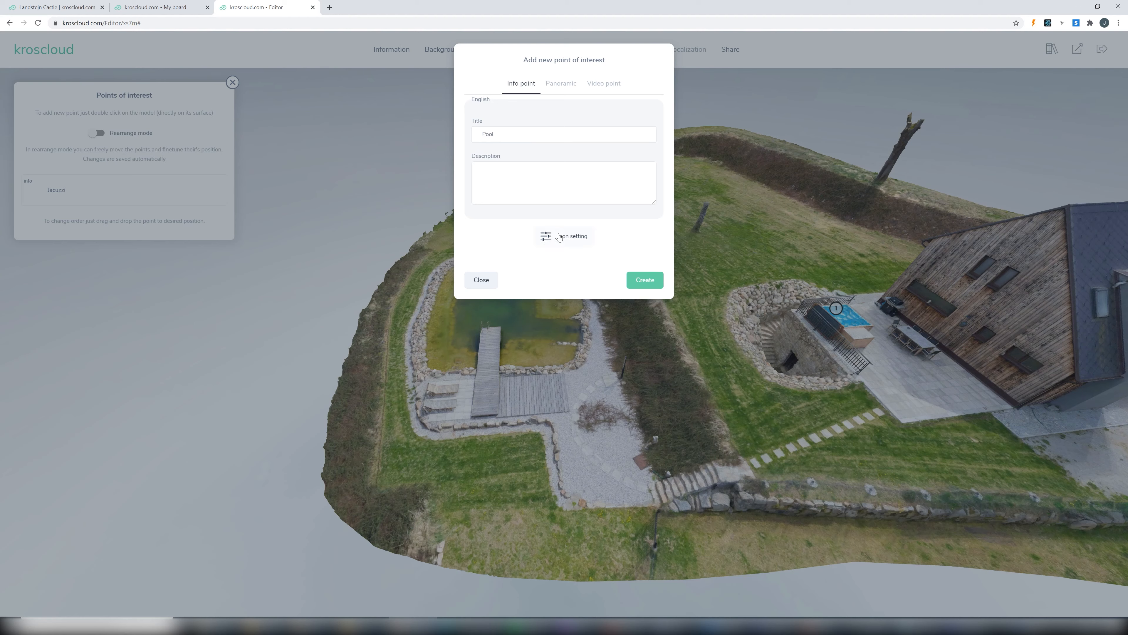
click(548, 236)
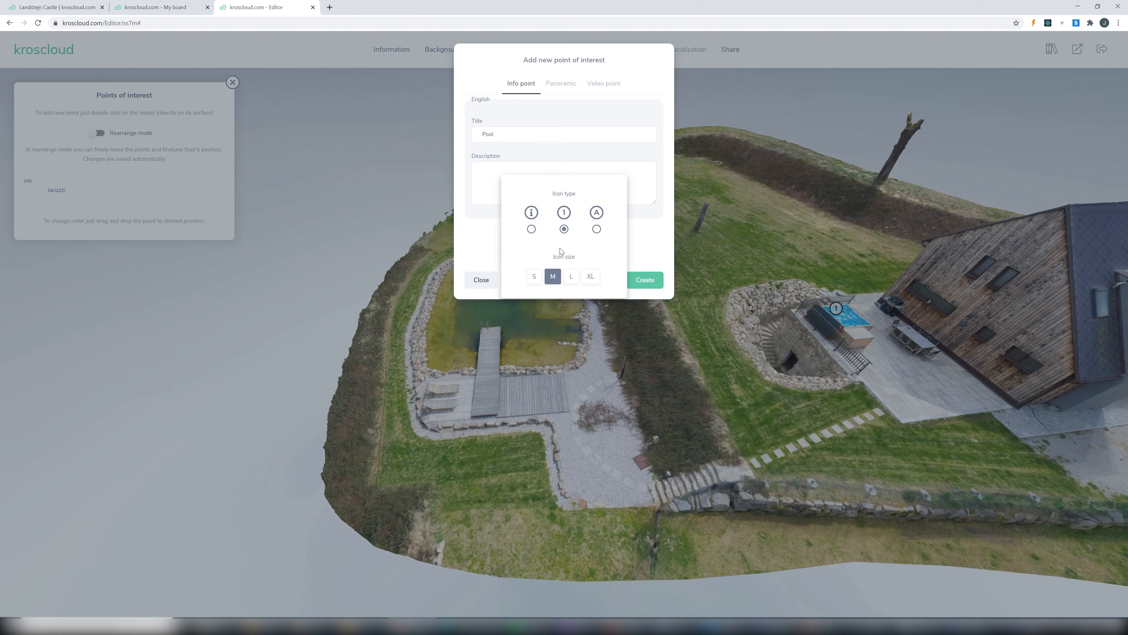
click(645, 279)
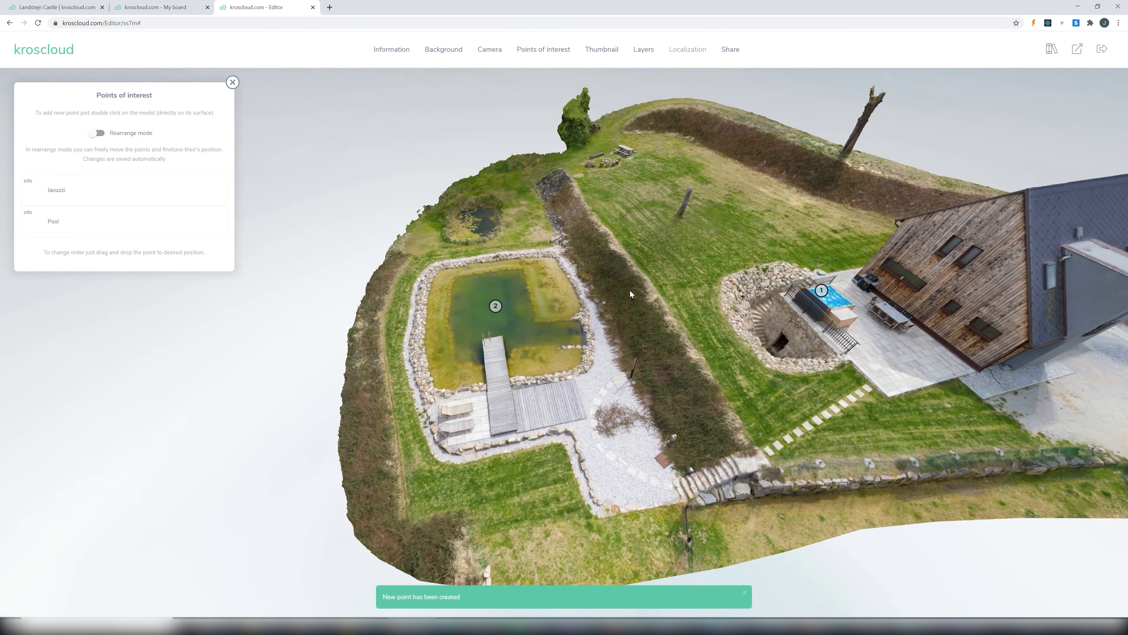
- Turn on rearrange mode, and raise the Pool and Jacuzzi points into the air above their spots on the model
drag(630, 290, 781, 302)
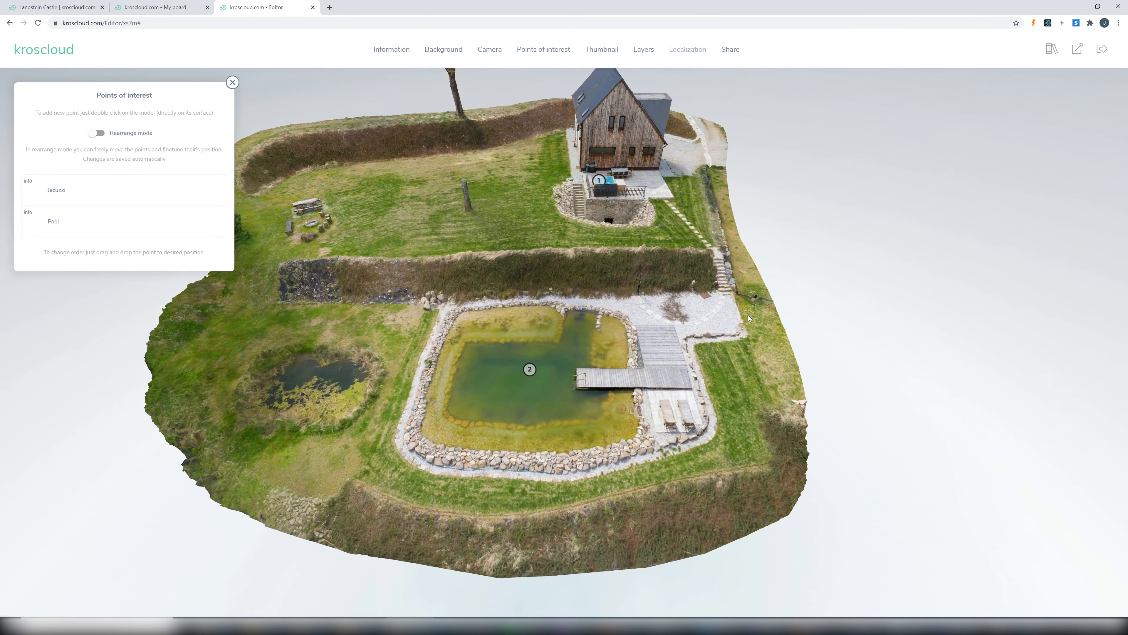
click(102, 133)
drag(737, 296, 580, 224)
drag(516, 305, 517, 265)
drag(515, 327, 442, 351)
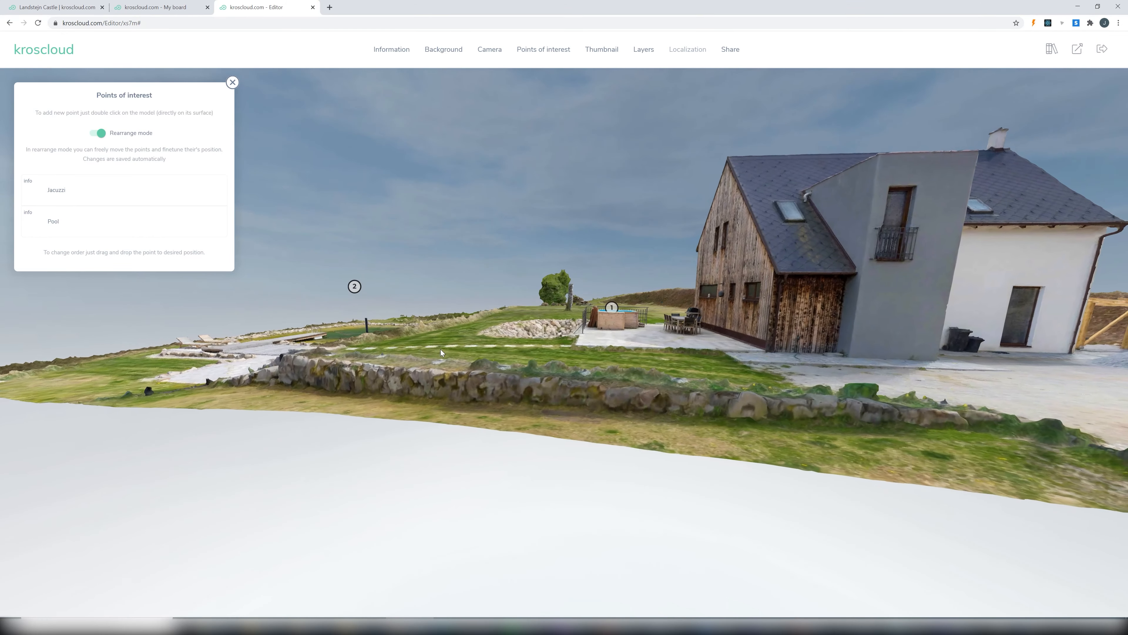
drag(613, 307, 620, 261)
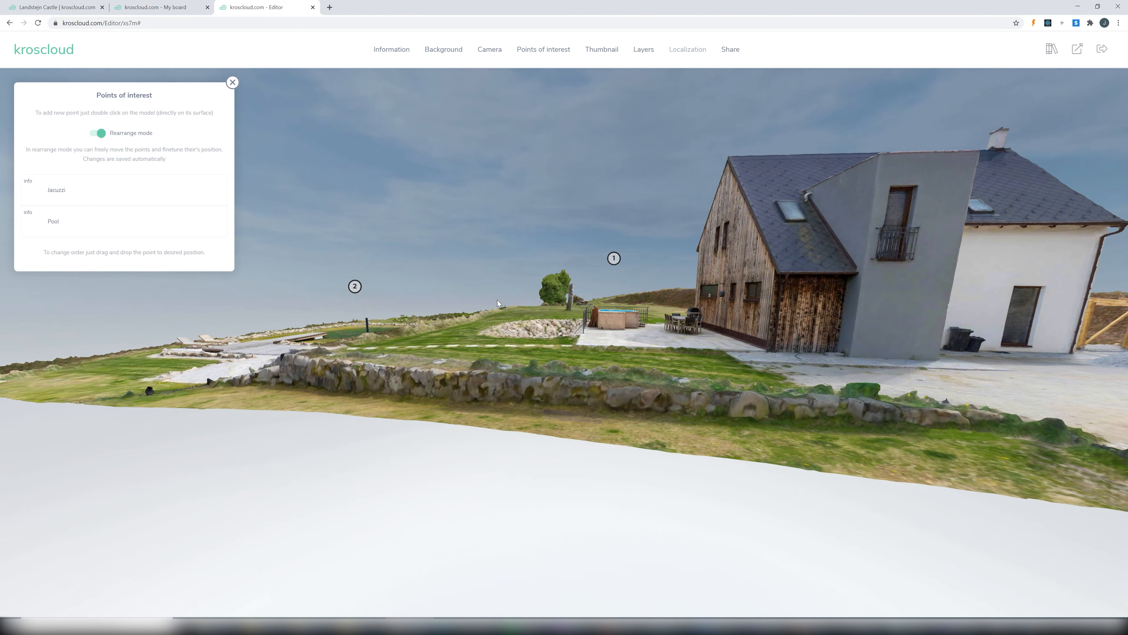
- Add an anchor point to the Jacuzzi point and place it on the jacuzzi's water surface on the terrace
drag(517, 305, 571, 361)
scroll(571, 361, up, 2)
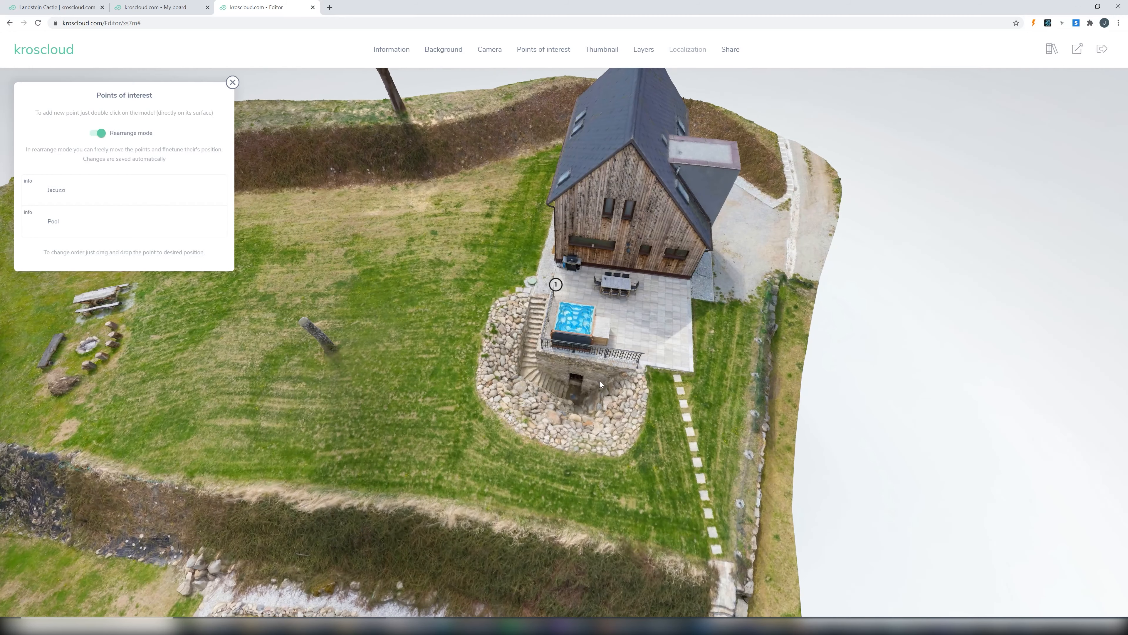
drag(602, 386, 582, 319)
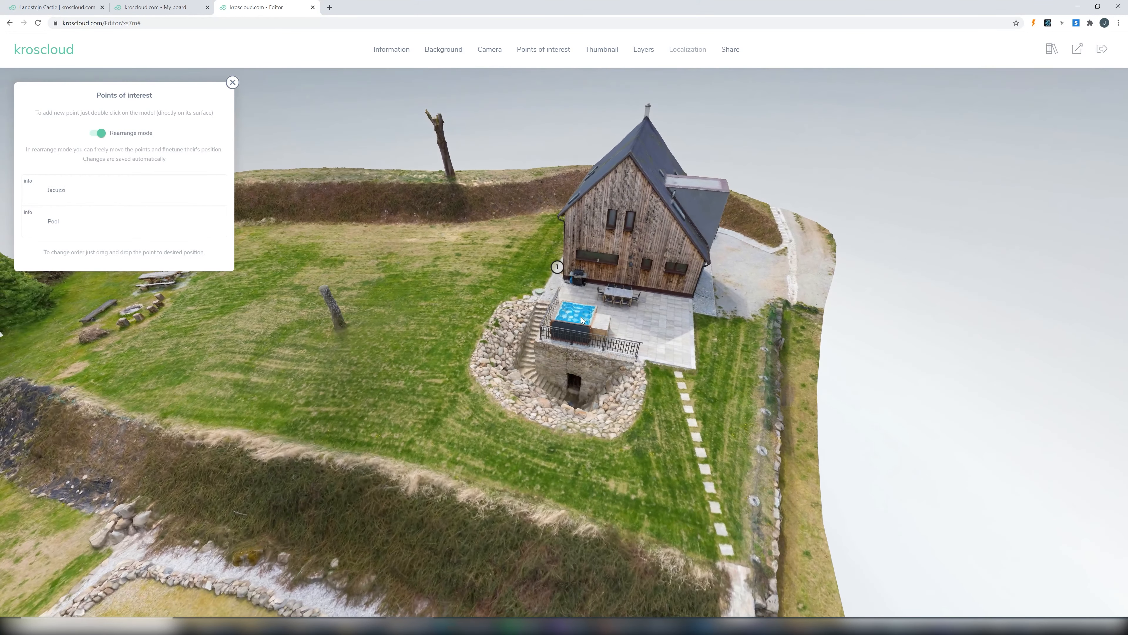
mouse_move(213, 195)
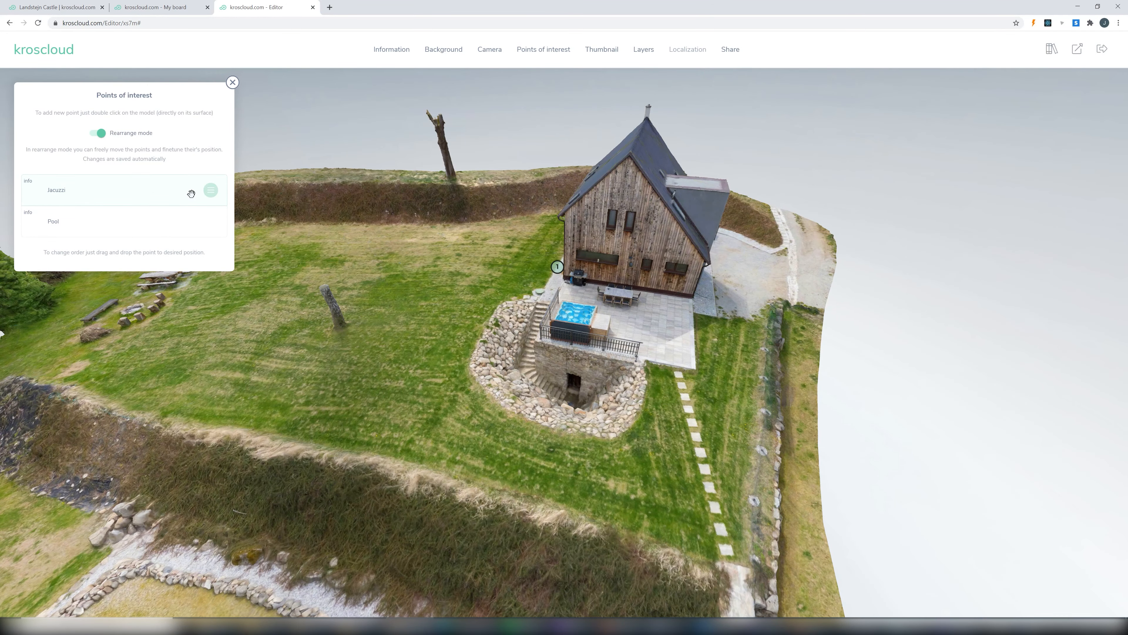
click(212, 191)
click(235, 263)
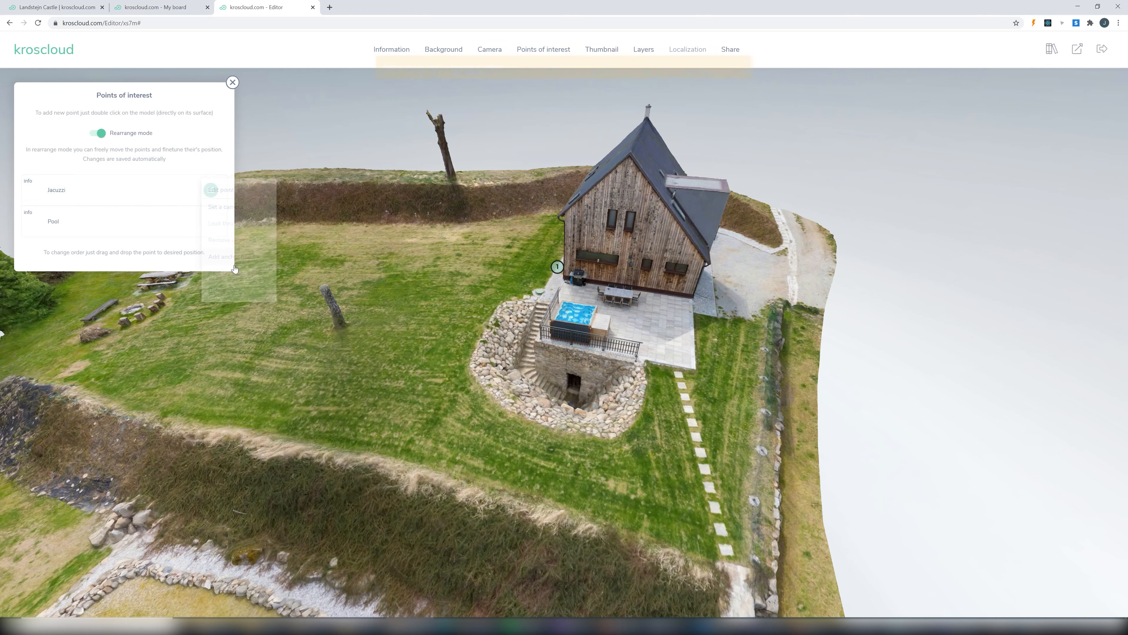
click(576, 316)
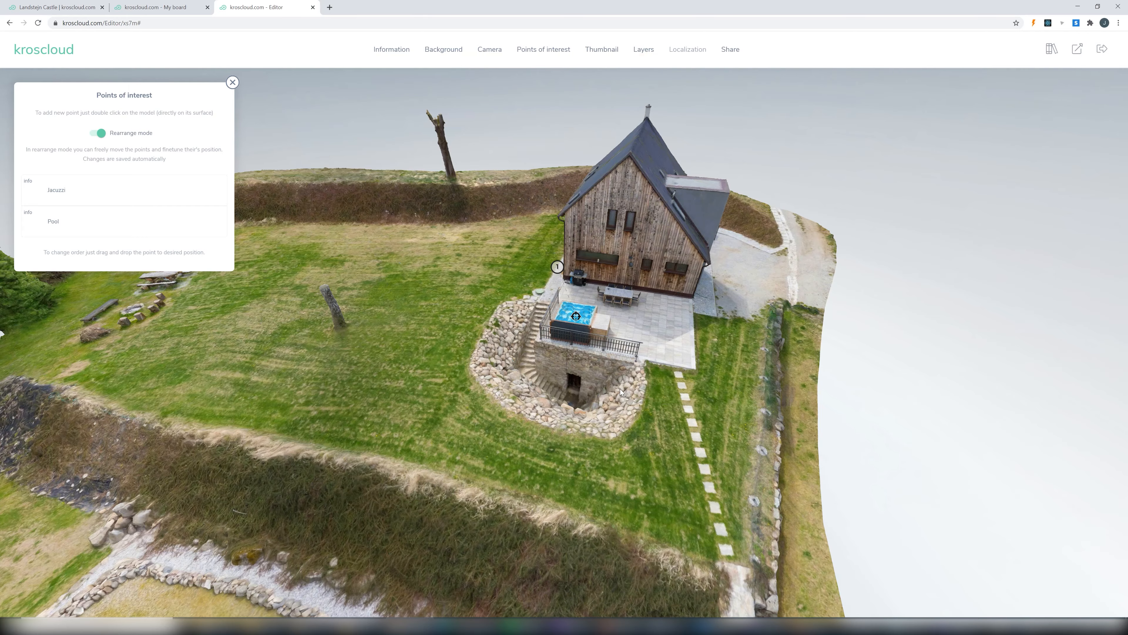
- Set the Jacuzzi point's camera to a close view from above of the jacuzzi, stone steps and terrace
mouse_move(597, 387)
mouse_down()
mouse_move(468, 387)
mouse_move(605, 382)
mouse_up()
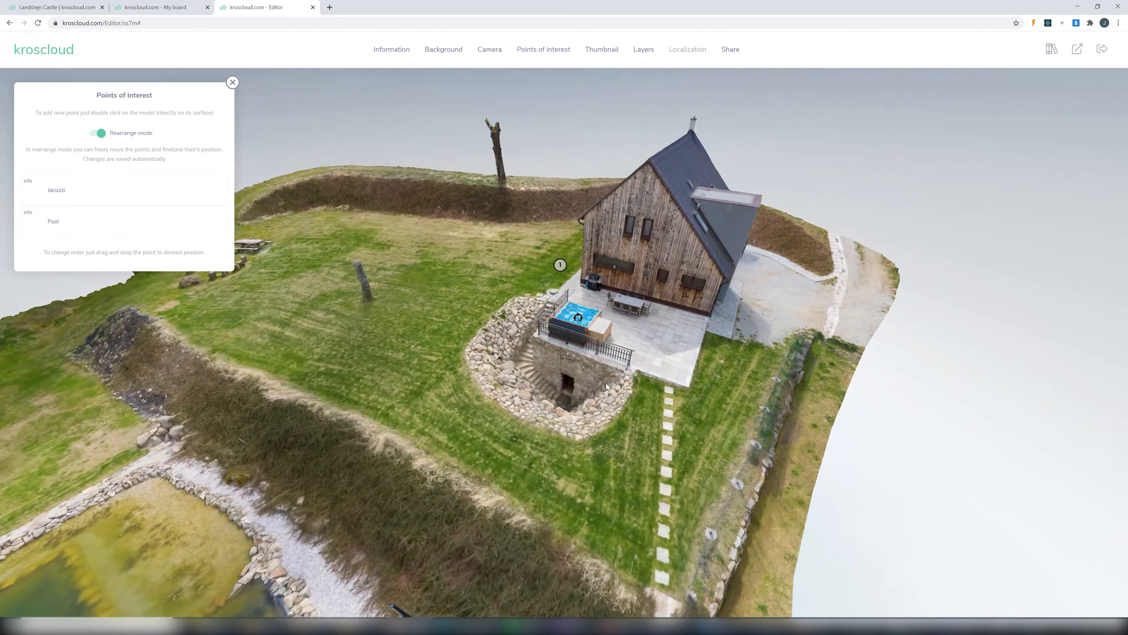
drag(536, 418, 674, 464)
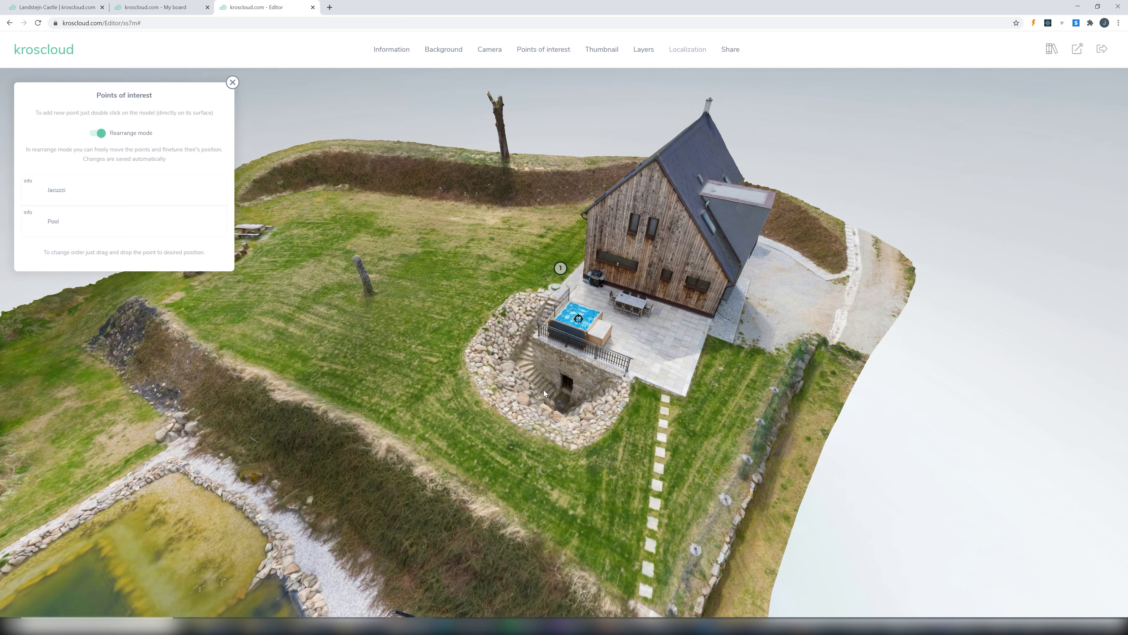
drag(553, 389, 627, 459)
scroll(592, 415, up, 8)
scroll(593, 419, down, 2)
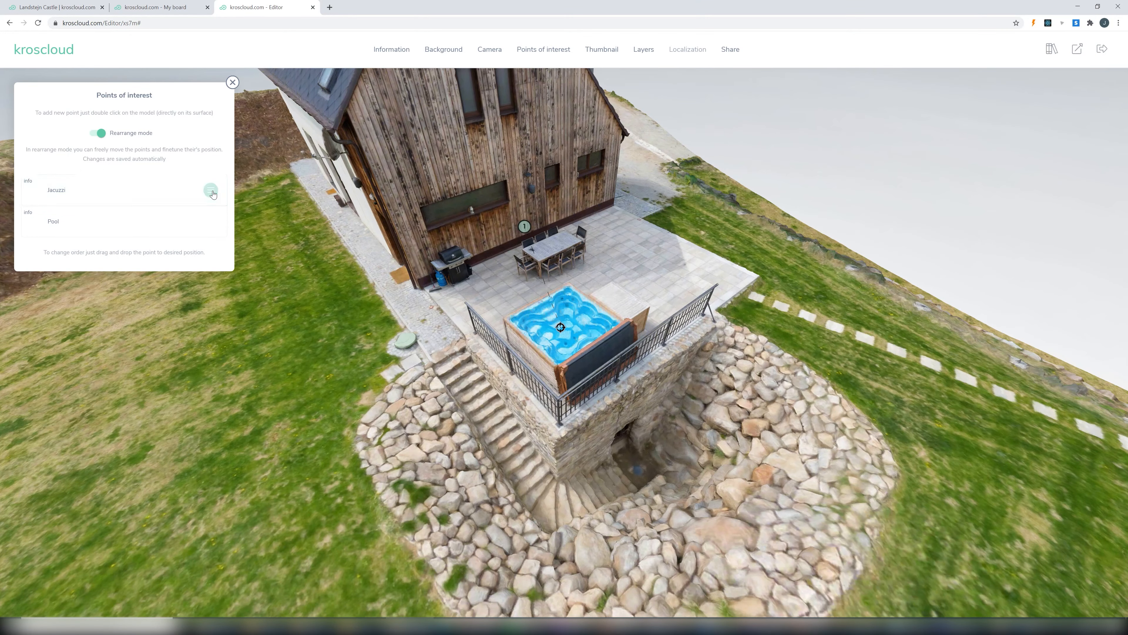
click(212, 191)
click(228, 208)
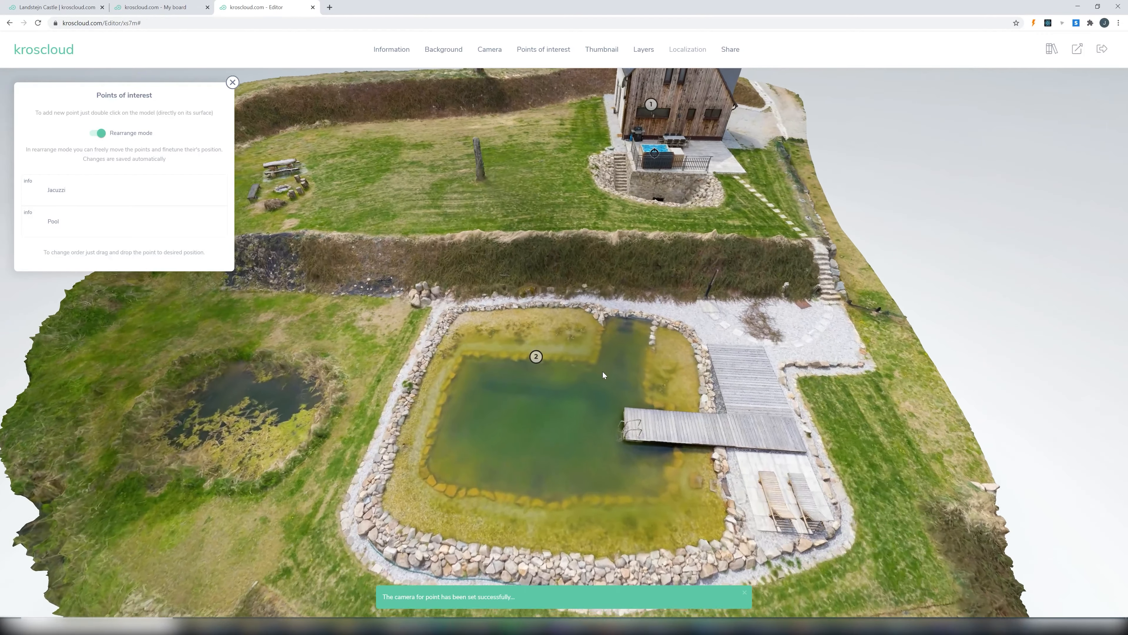
- Set the Pool point's camera to an elevated view across the large pond with the house behind it
right_drag(602, 372, 620, 323)
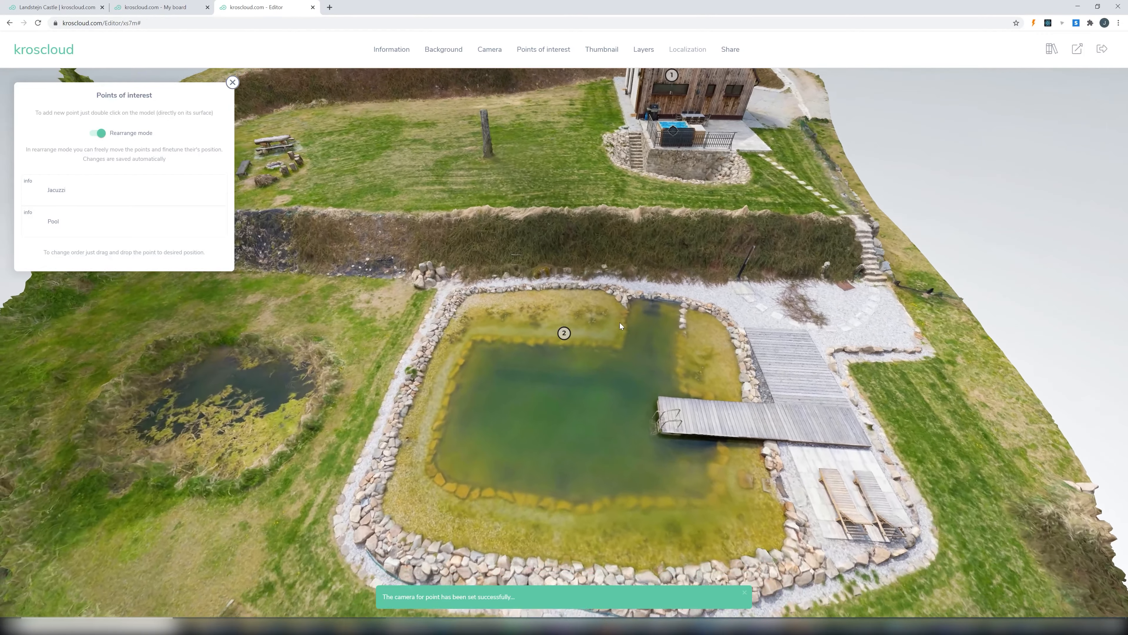
drag(619, 323, 600, 360)
right_drag(600, 360, 604, 305)
drag(603, 307, 605, 435)
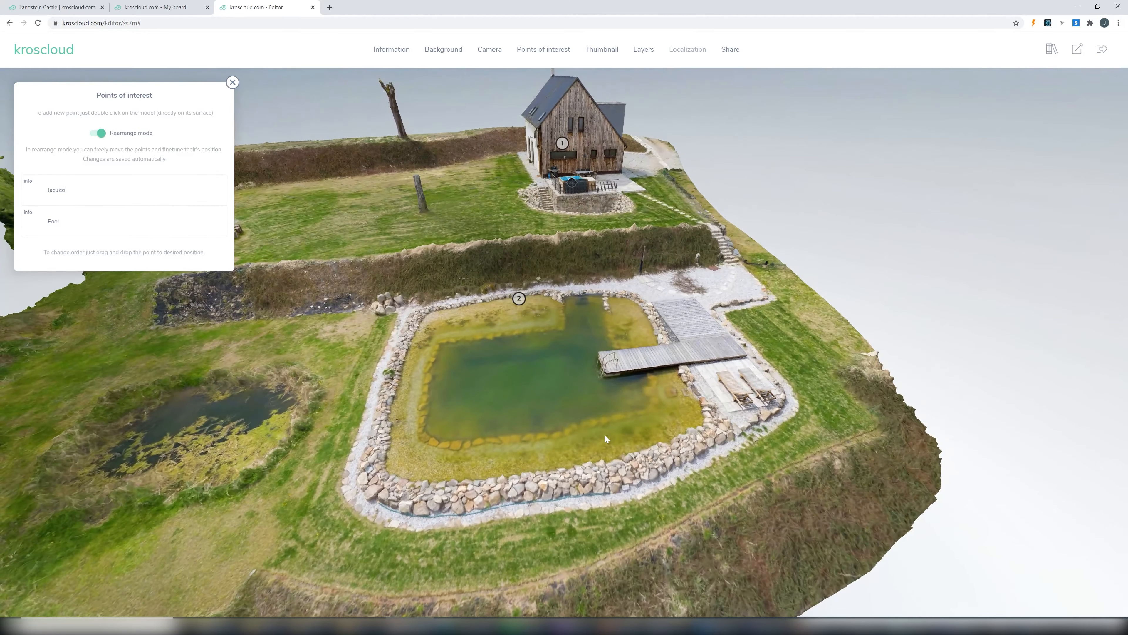
click(211, 221)
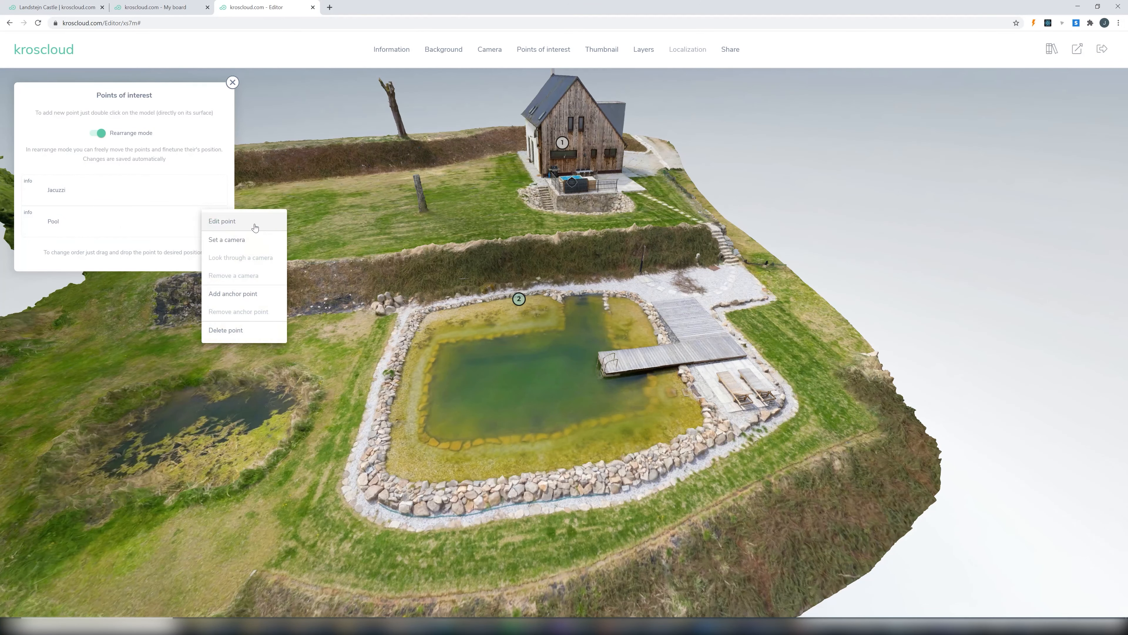
click(240, 241)
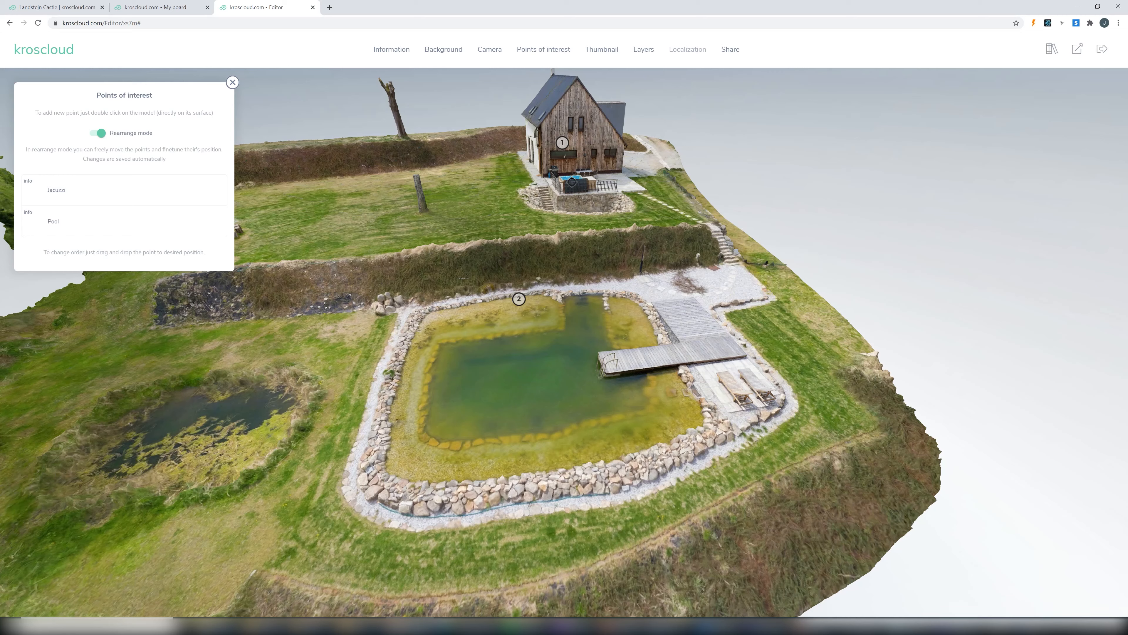
- Look through the saved cameras of the Jacuzzi and Pool points
click(209, 189)
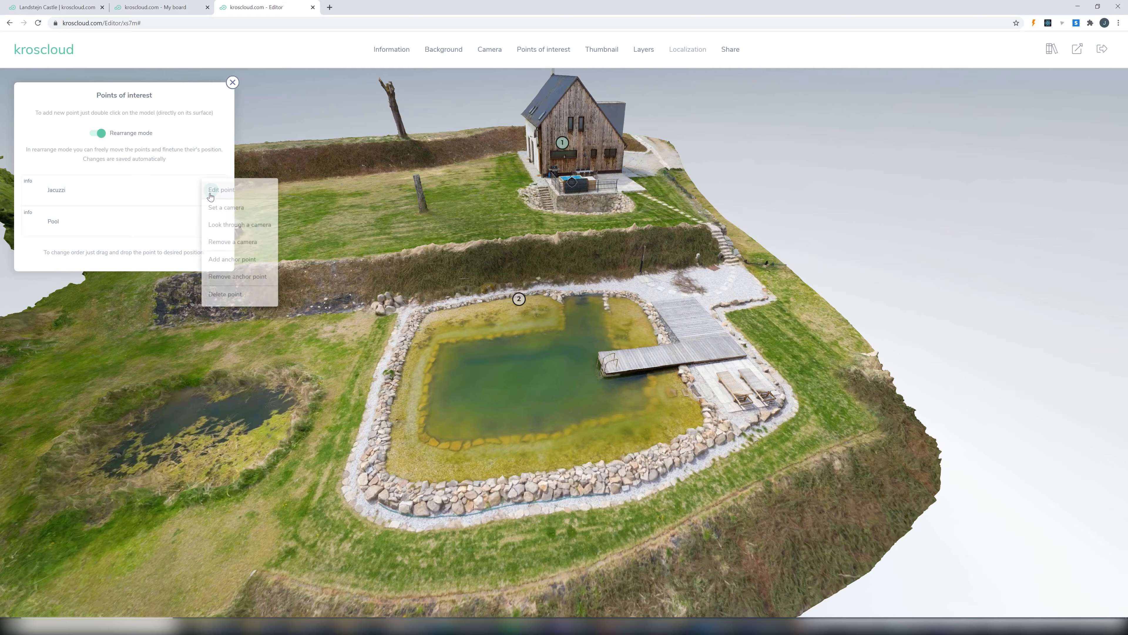
click(225, 226)
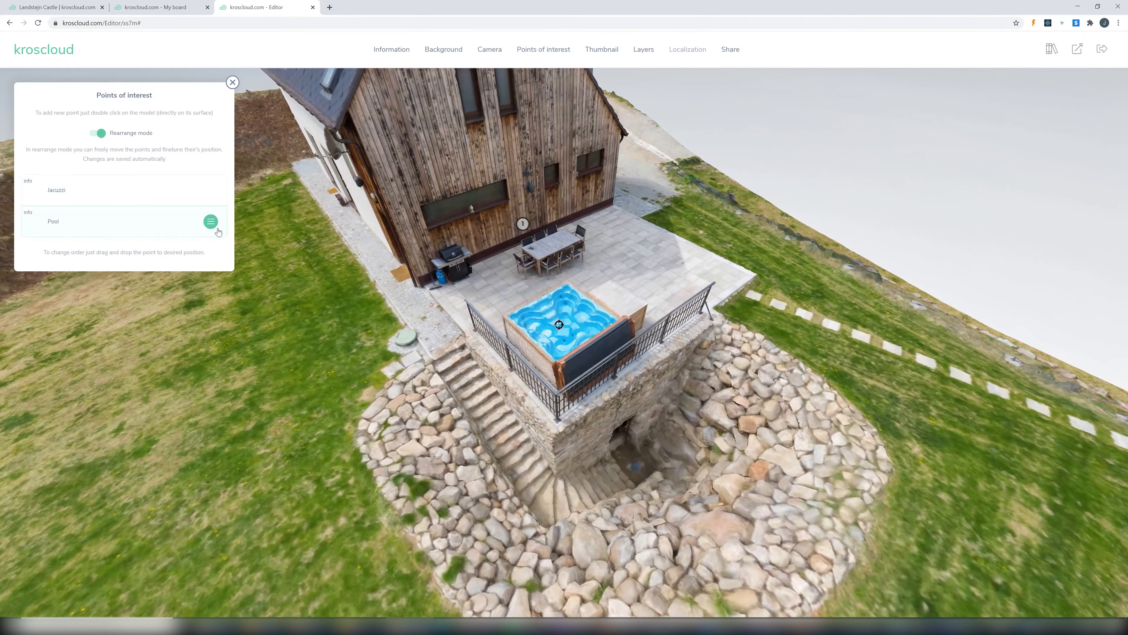
click(217, 228)
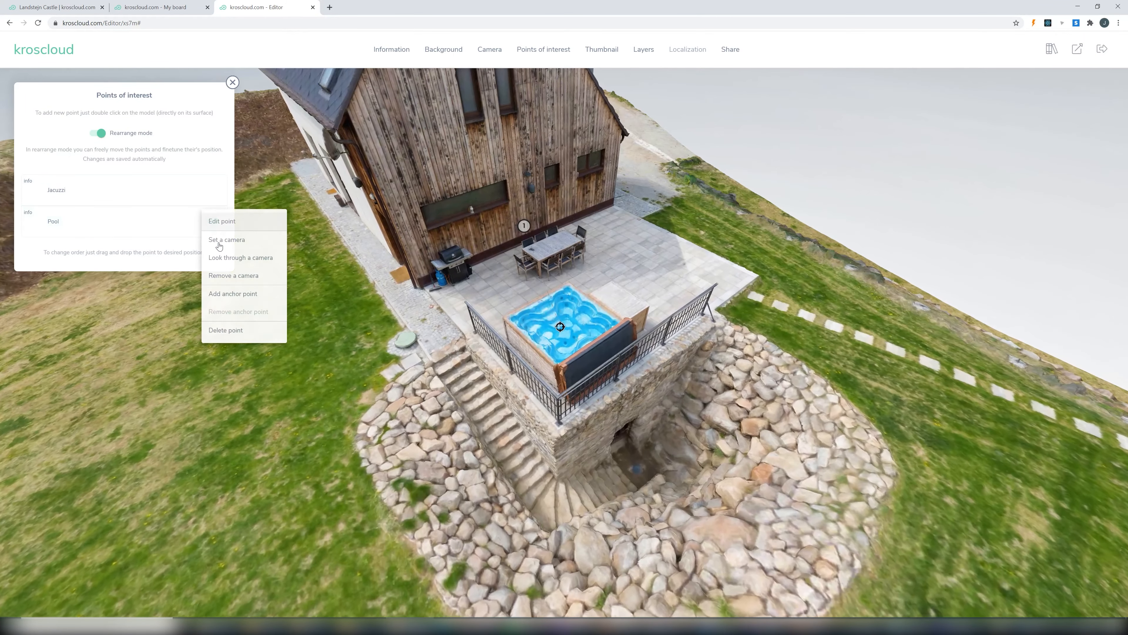
click(221, 260)
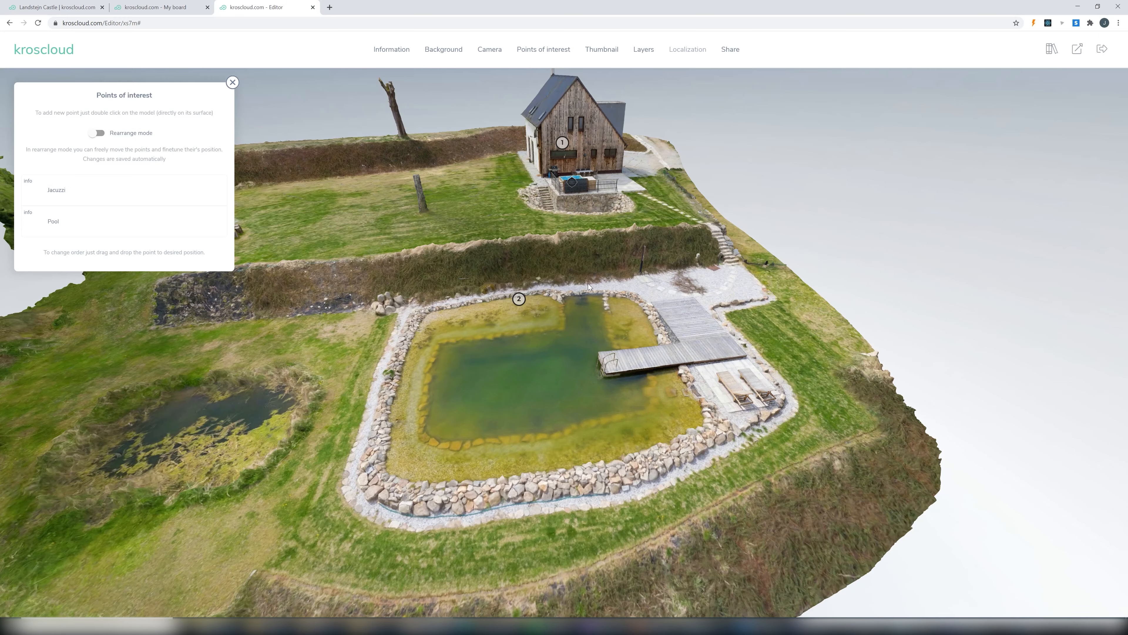
- Start a panoramic point on the lawn with the "POI Tutorial - Garden" panorama, and open its icon settings
drag(509, 216, 580, 277)
double_click(480, 233)
click(572, 86)
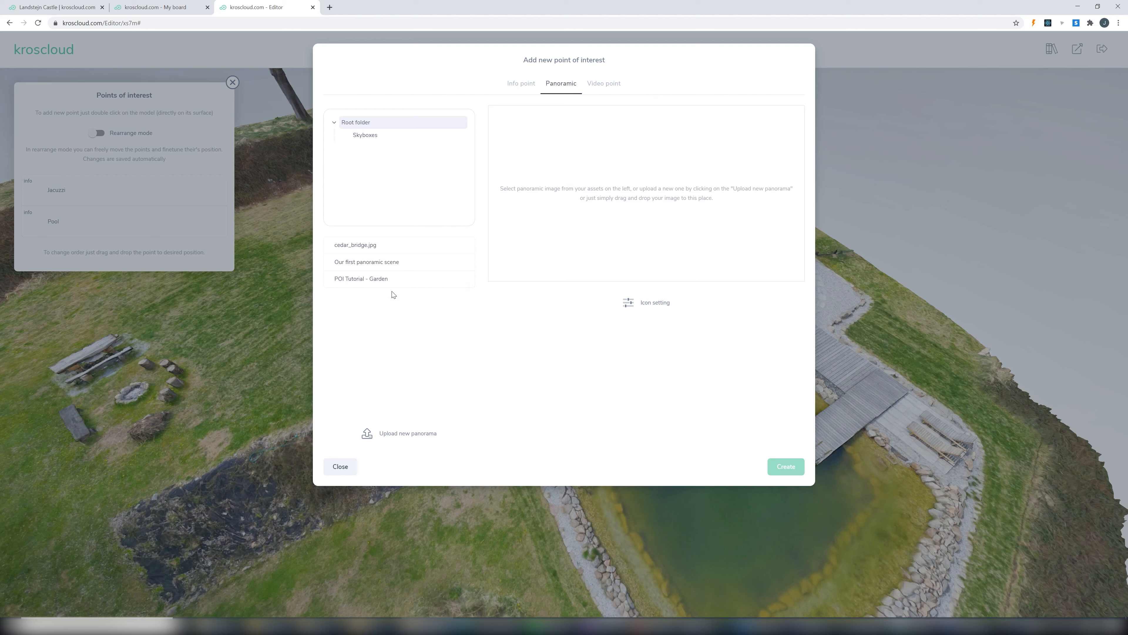
click(405, 279)
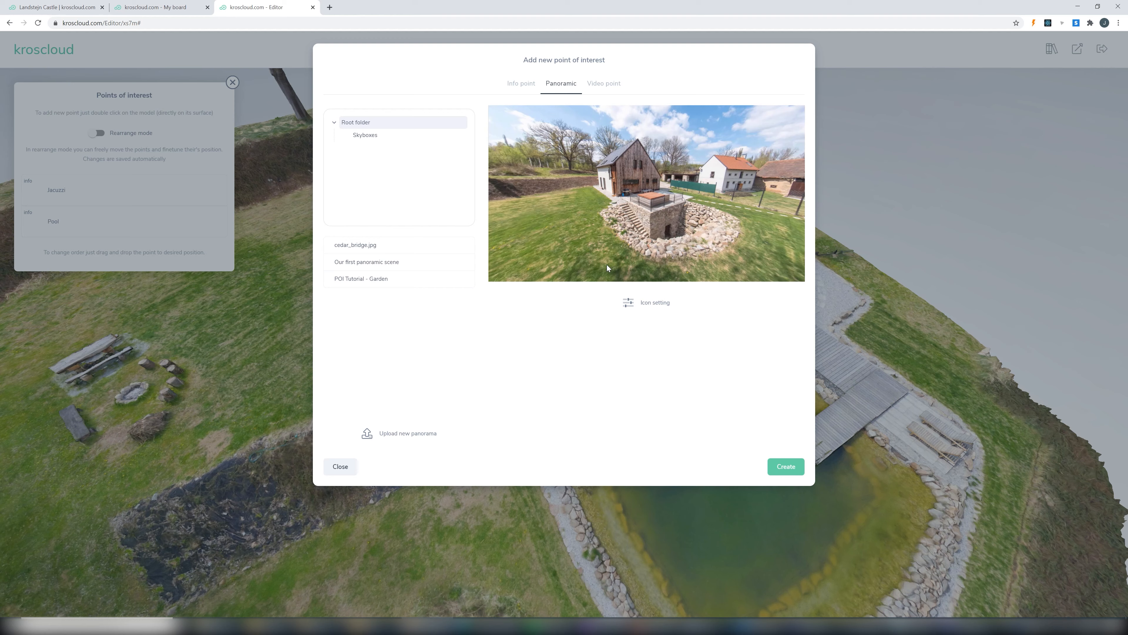
click(639, 303)
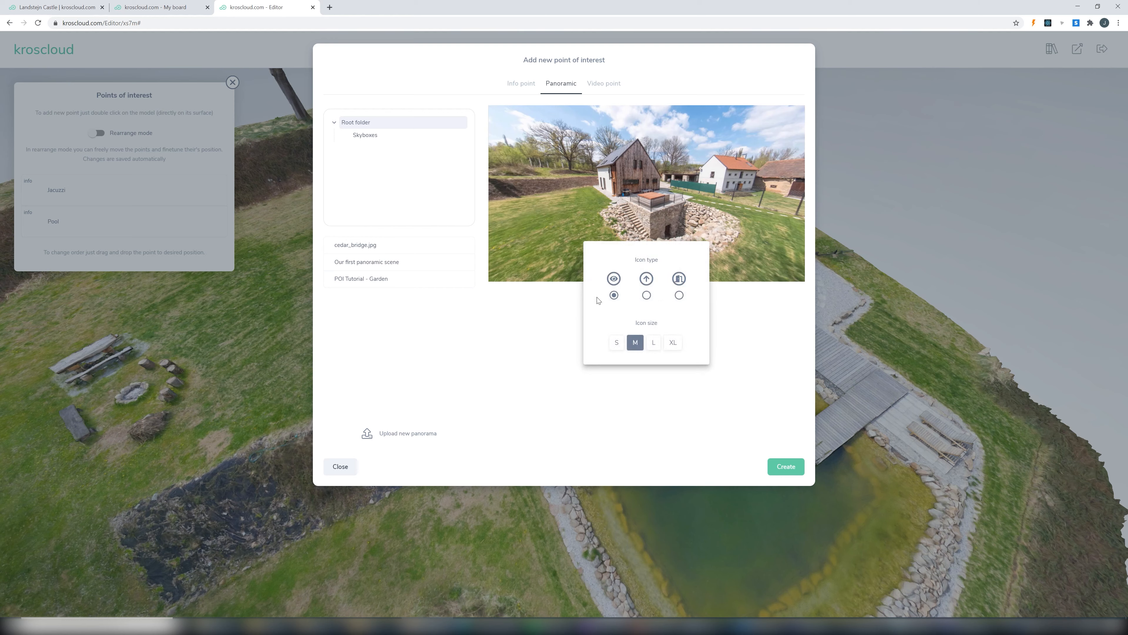